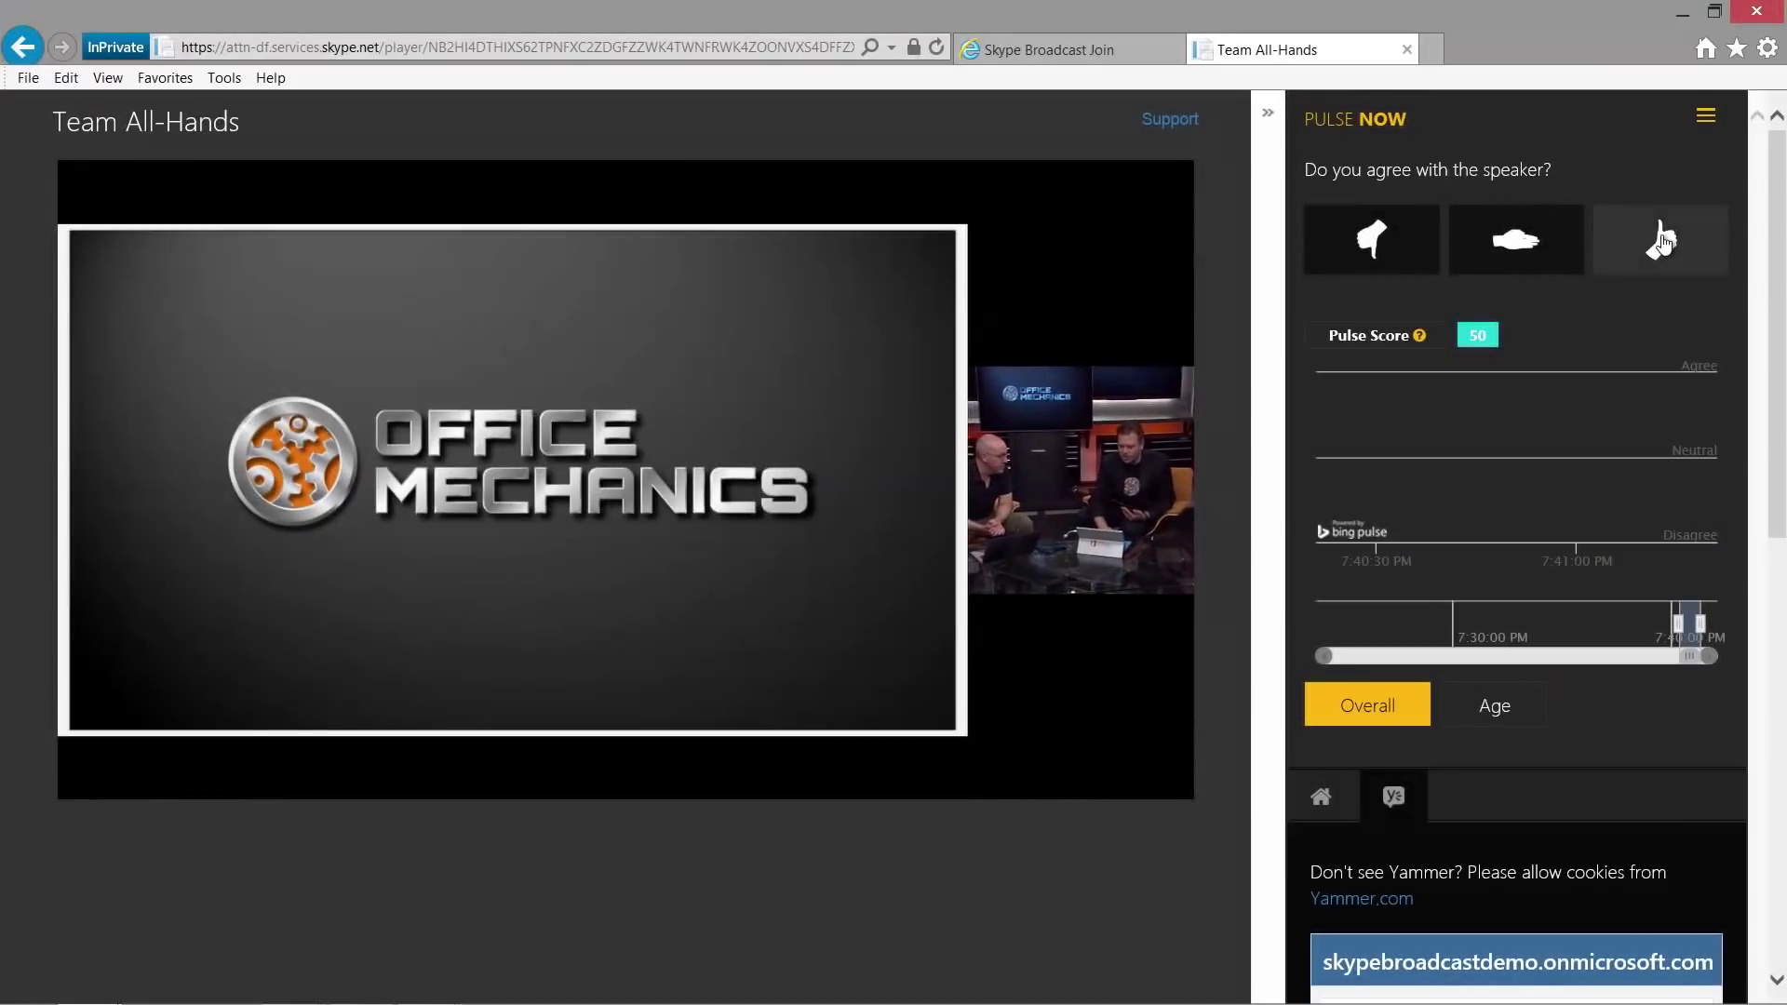
- Vote that you agree with the speaker in the Pulse poll of the Team All-Hands broadcast
left_click(1663, 241)
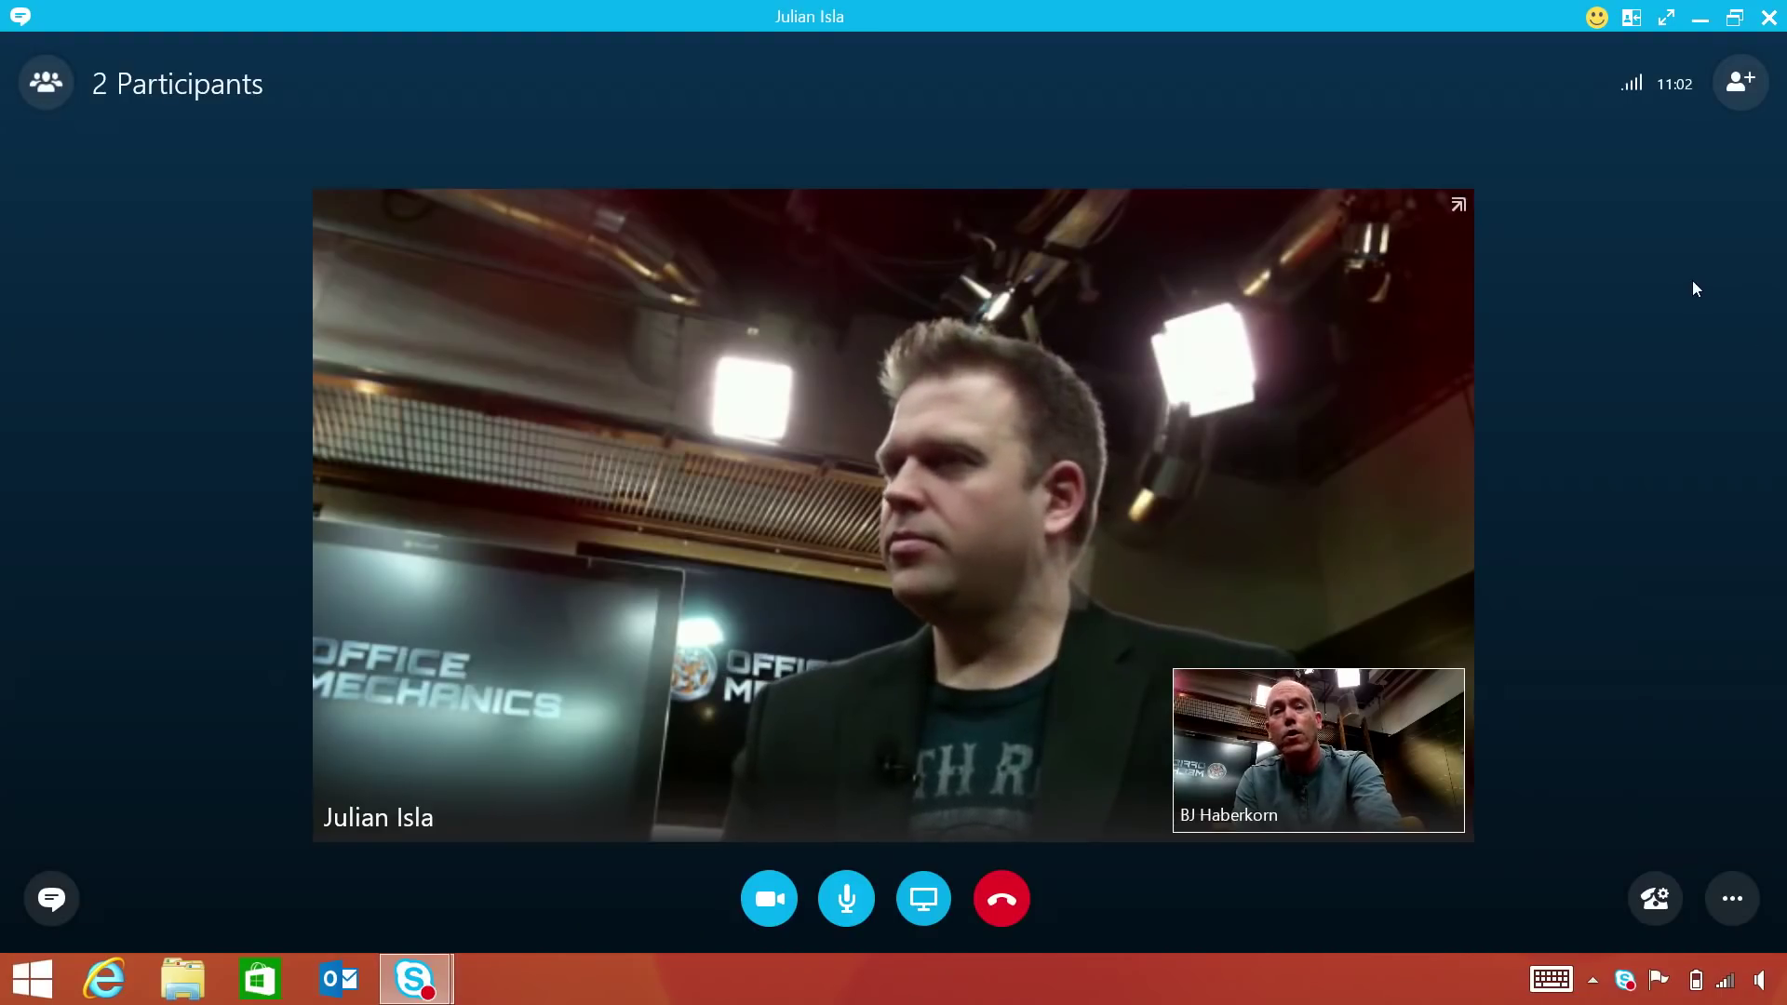
- Minimize the two-participant video call window
left_click(1700, 18)
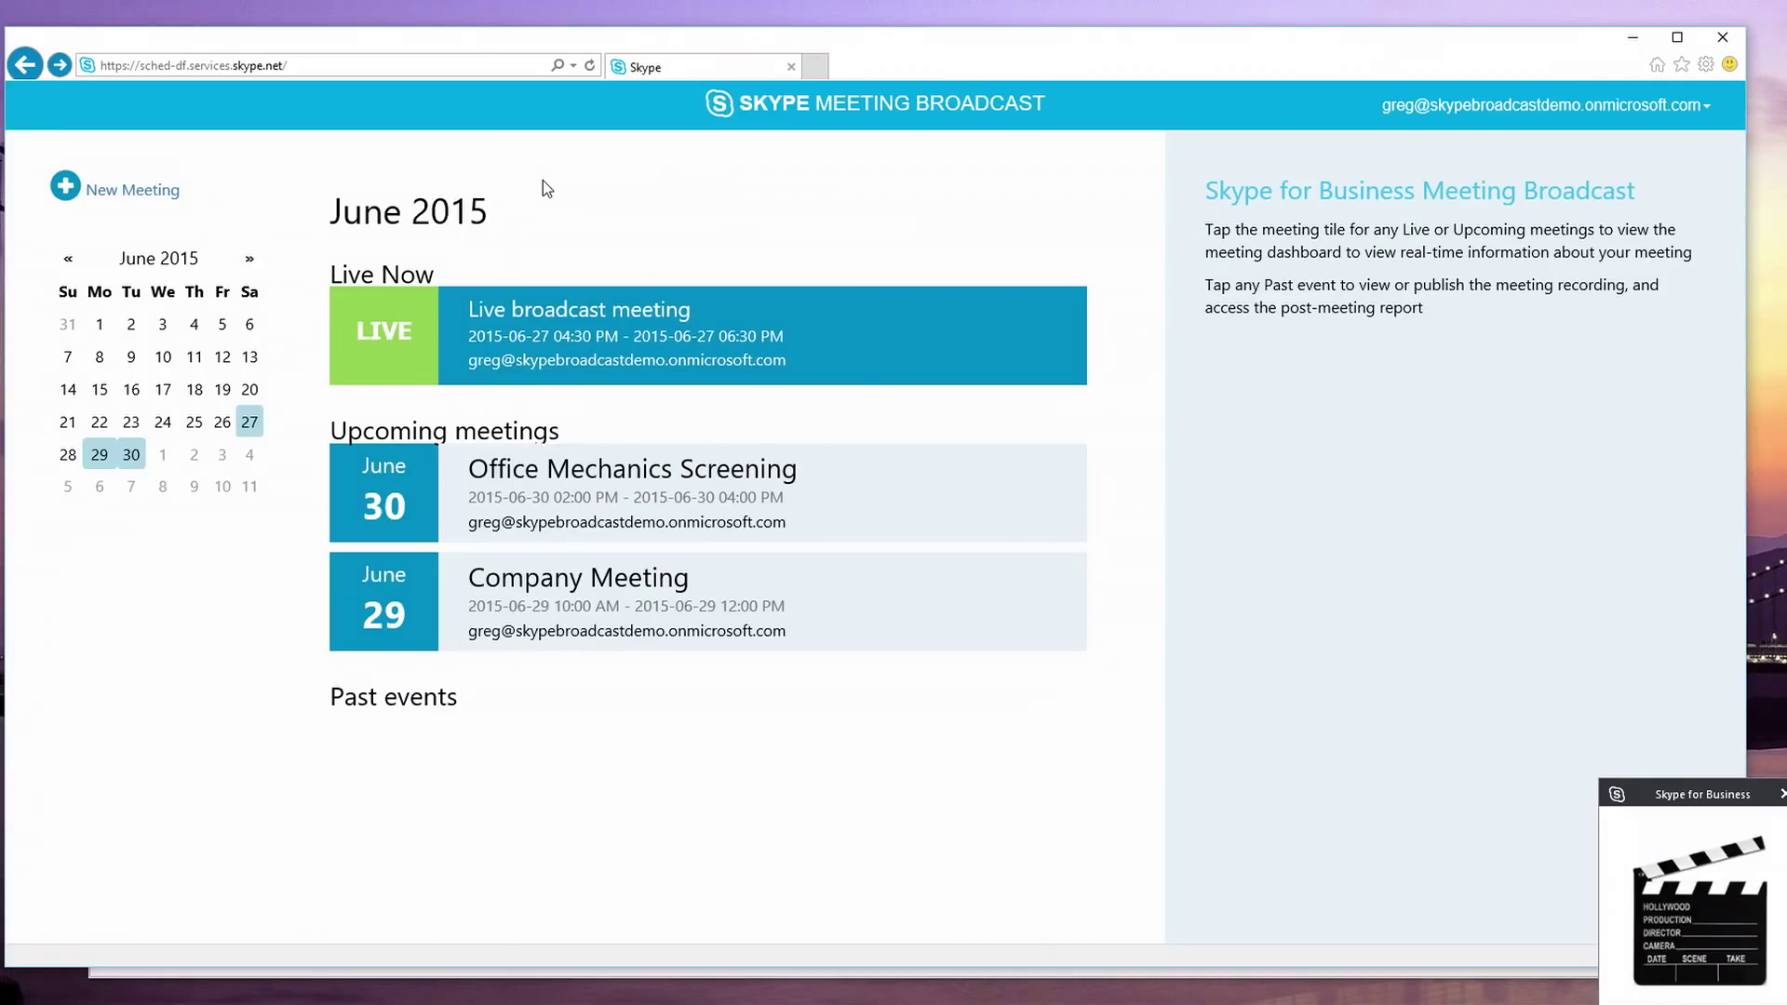
- Create a new broadcast meeting and title it Team All-Hands
left_click(153, 190)
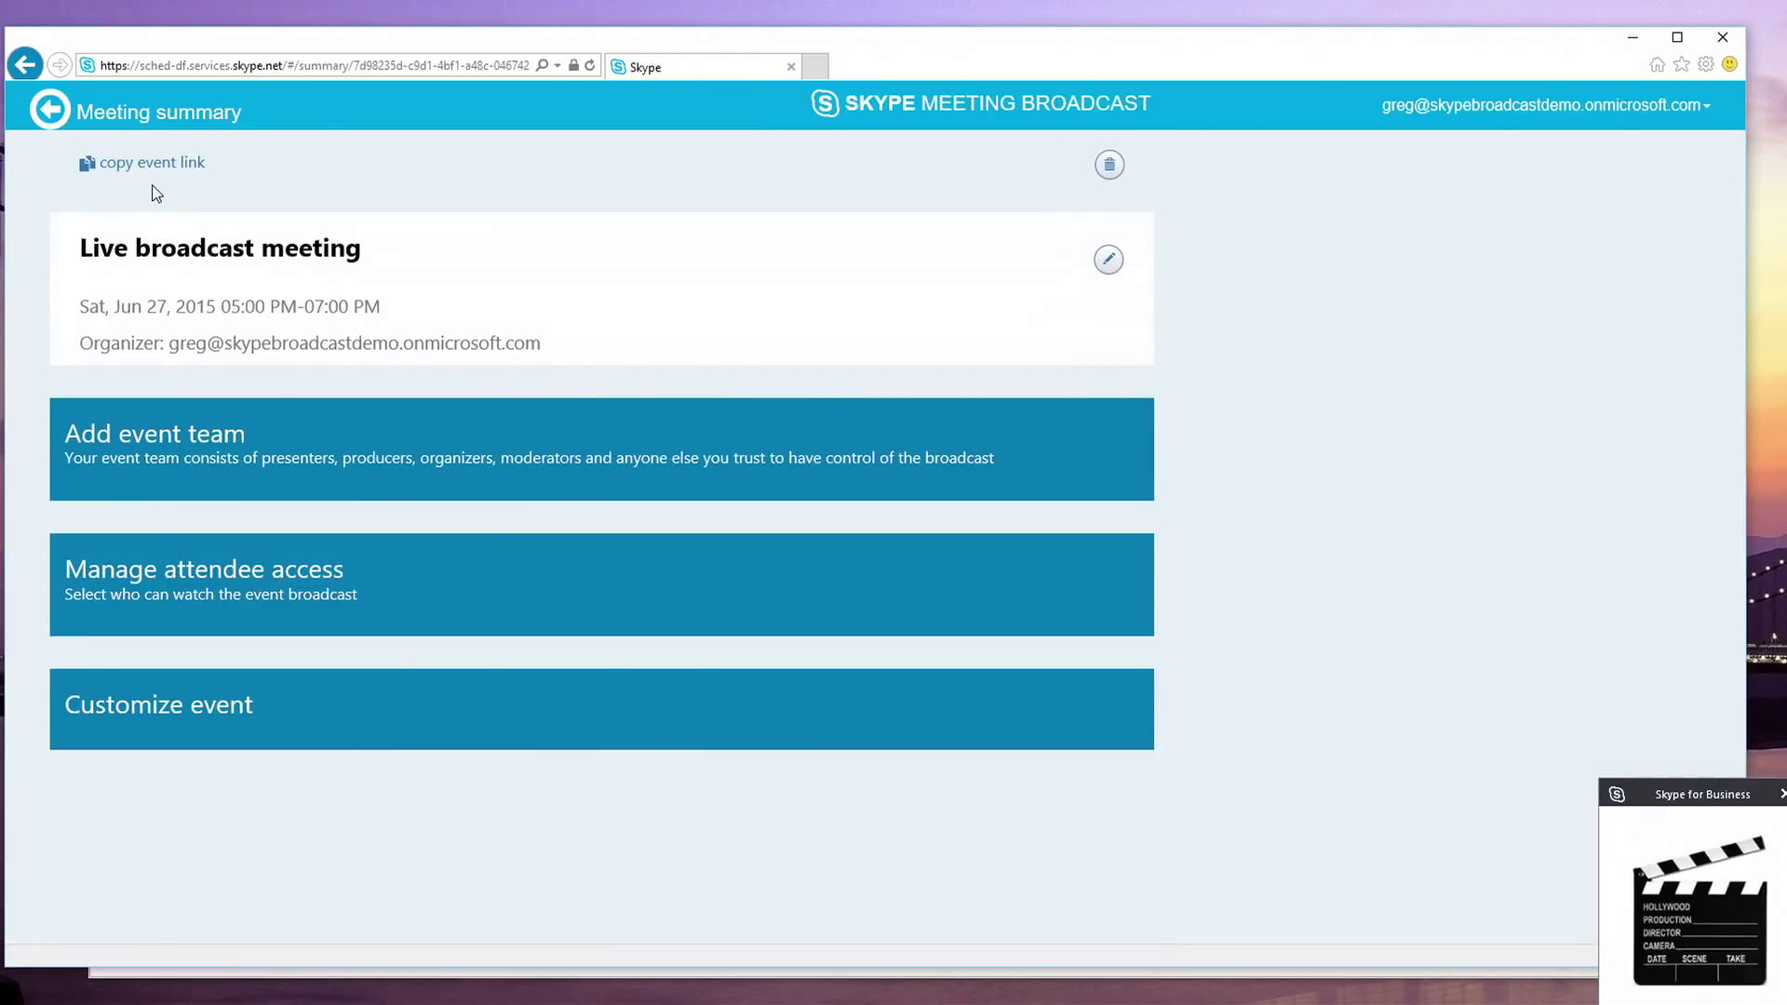
left_click(1108, 259)
type("Team ")
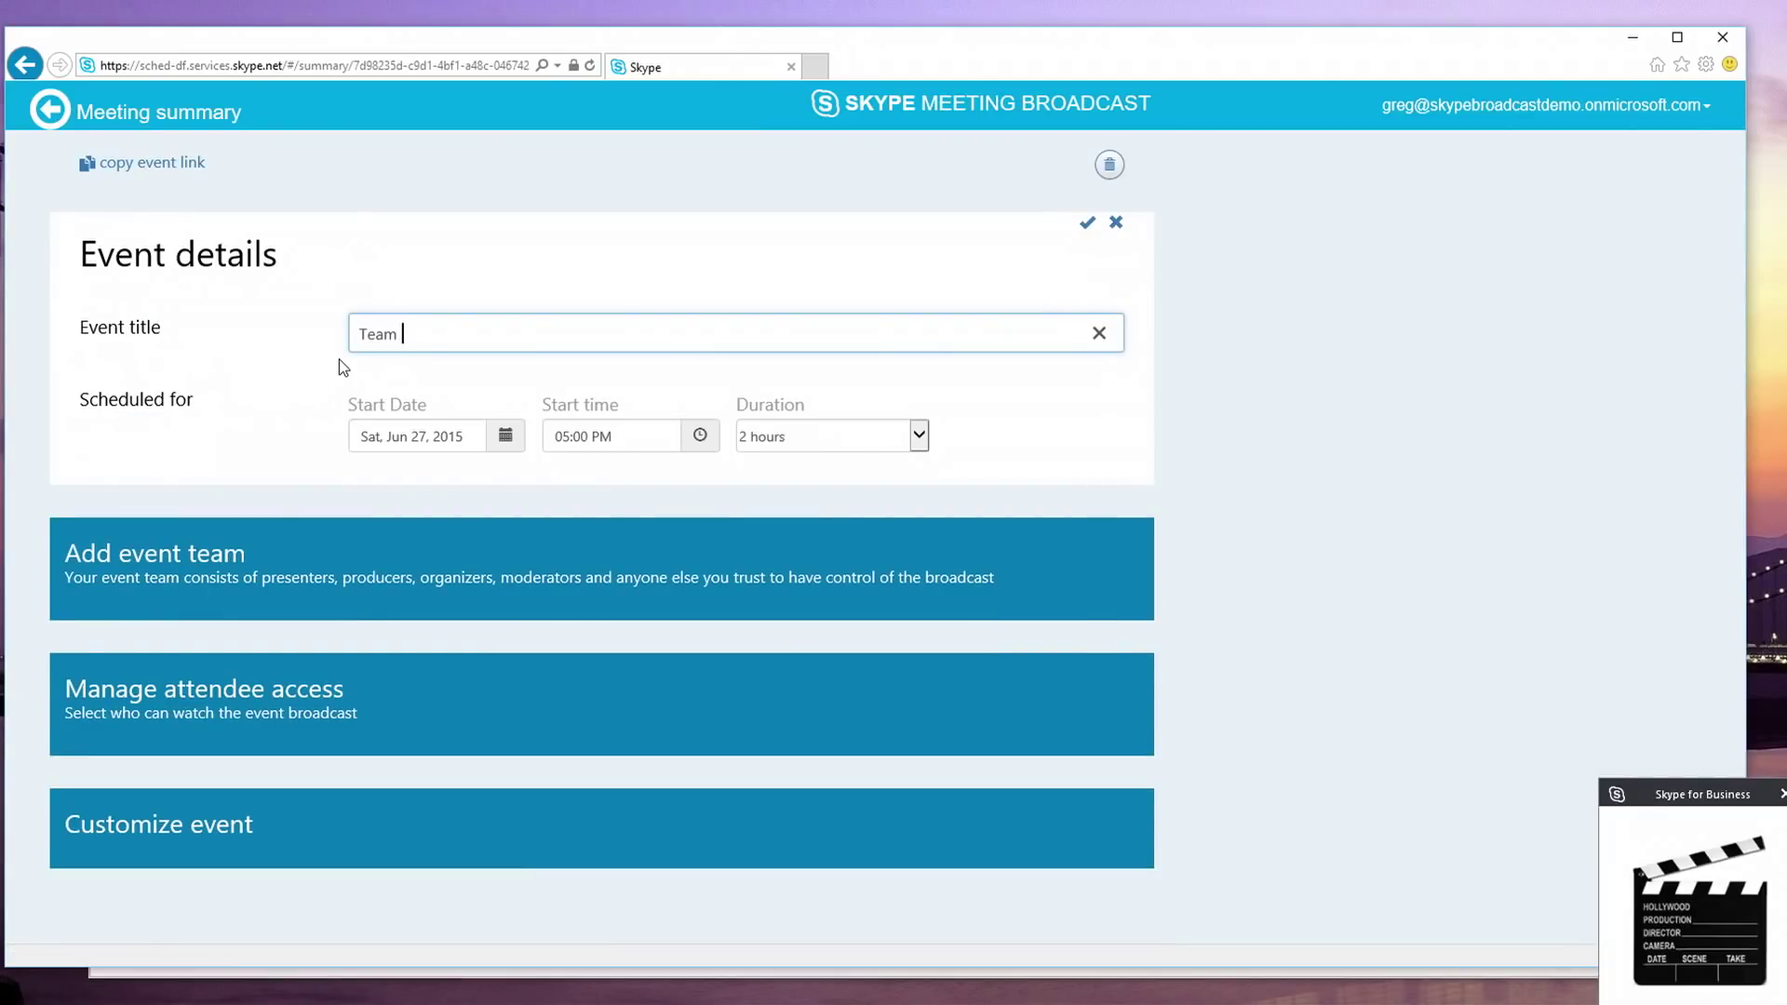
type("All-Hands")
- Schedule the event for Mon, Jul 27, 2015 at 10:00 AM and save the event details
left_click(506, 436)
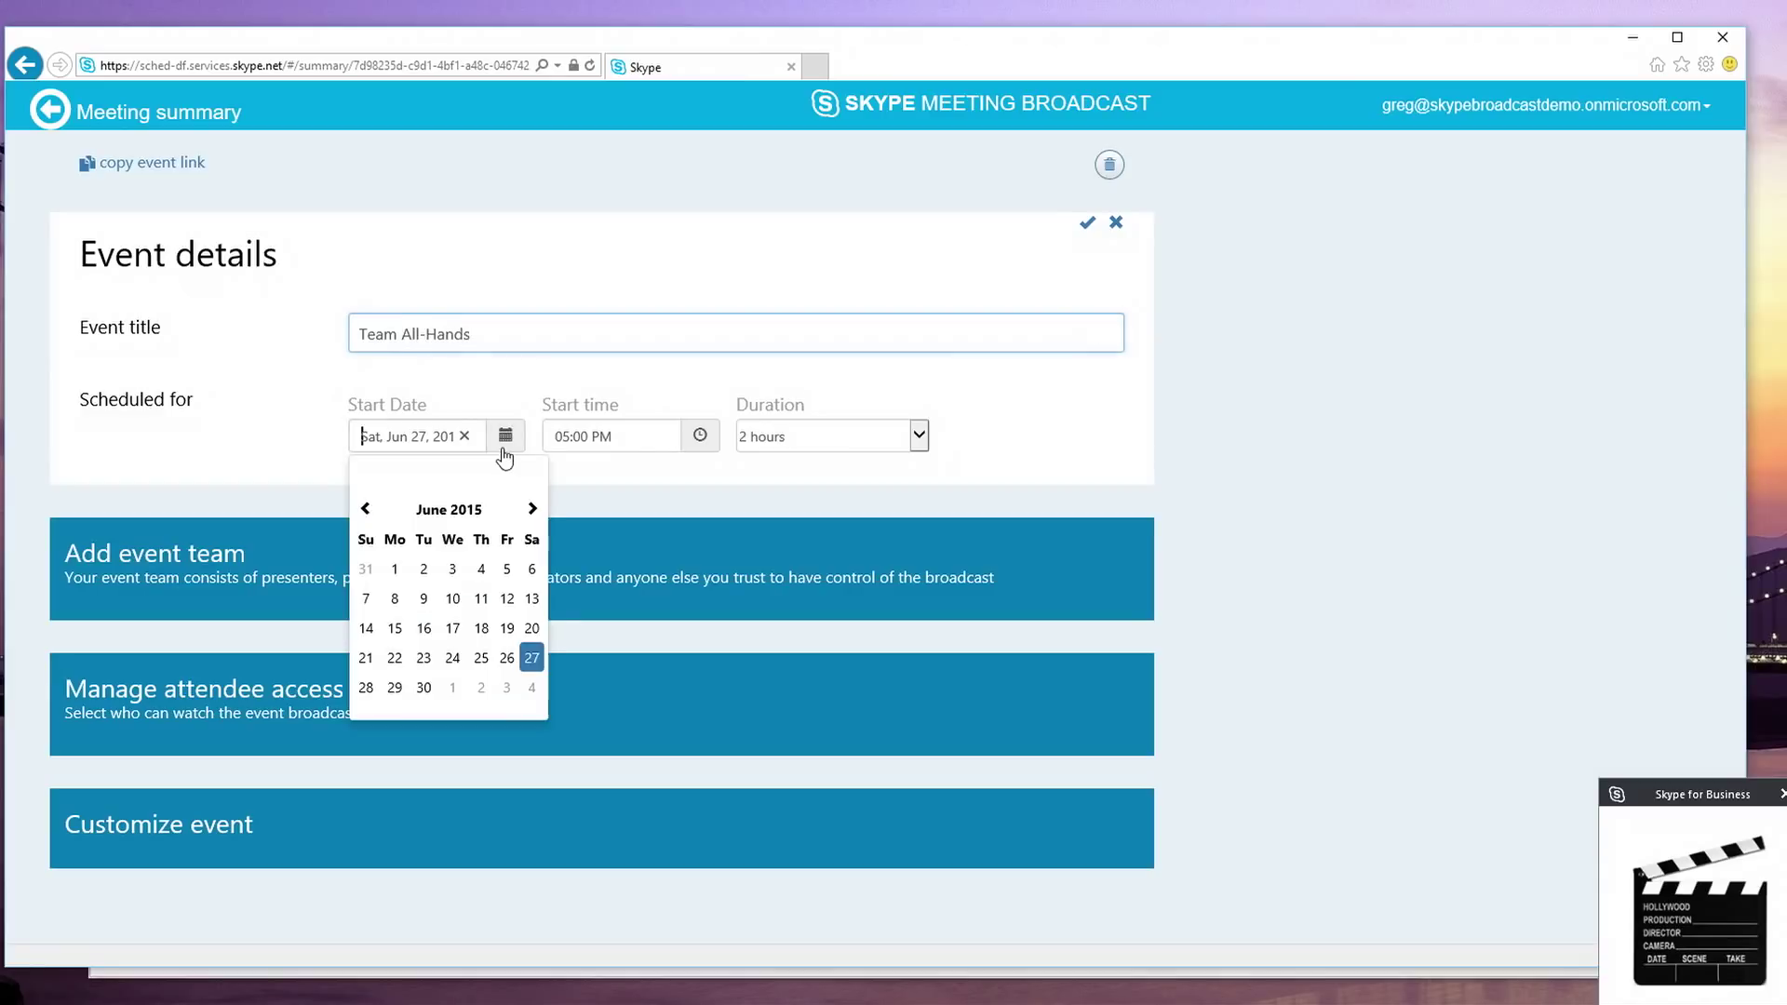
left_click(533, 508)
left_click(395, 687)
left_click(569, 437)
left_click(683, 527)
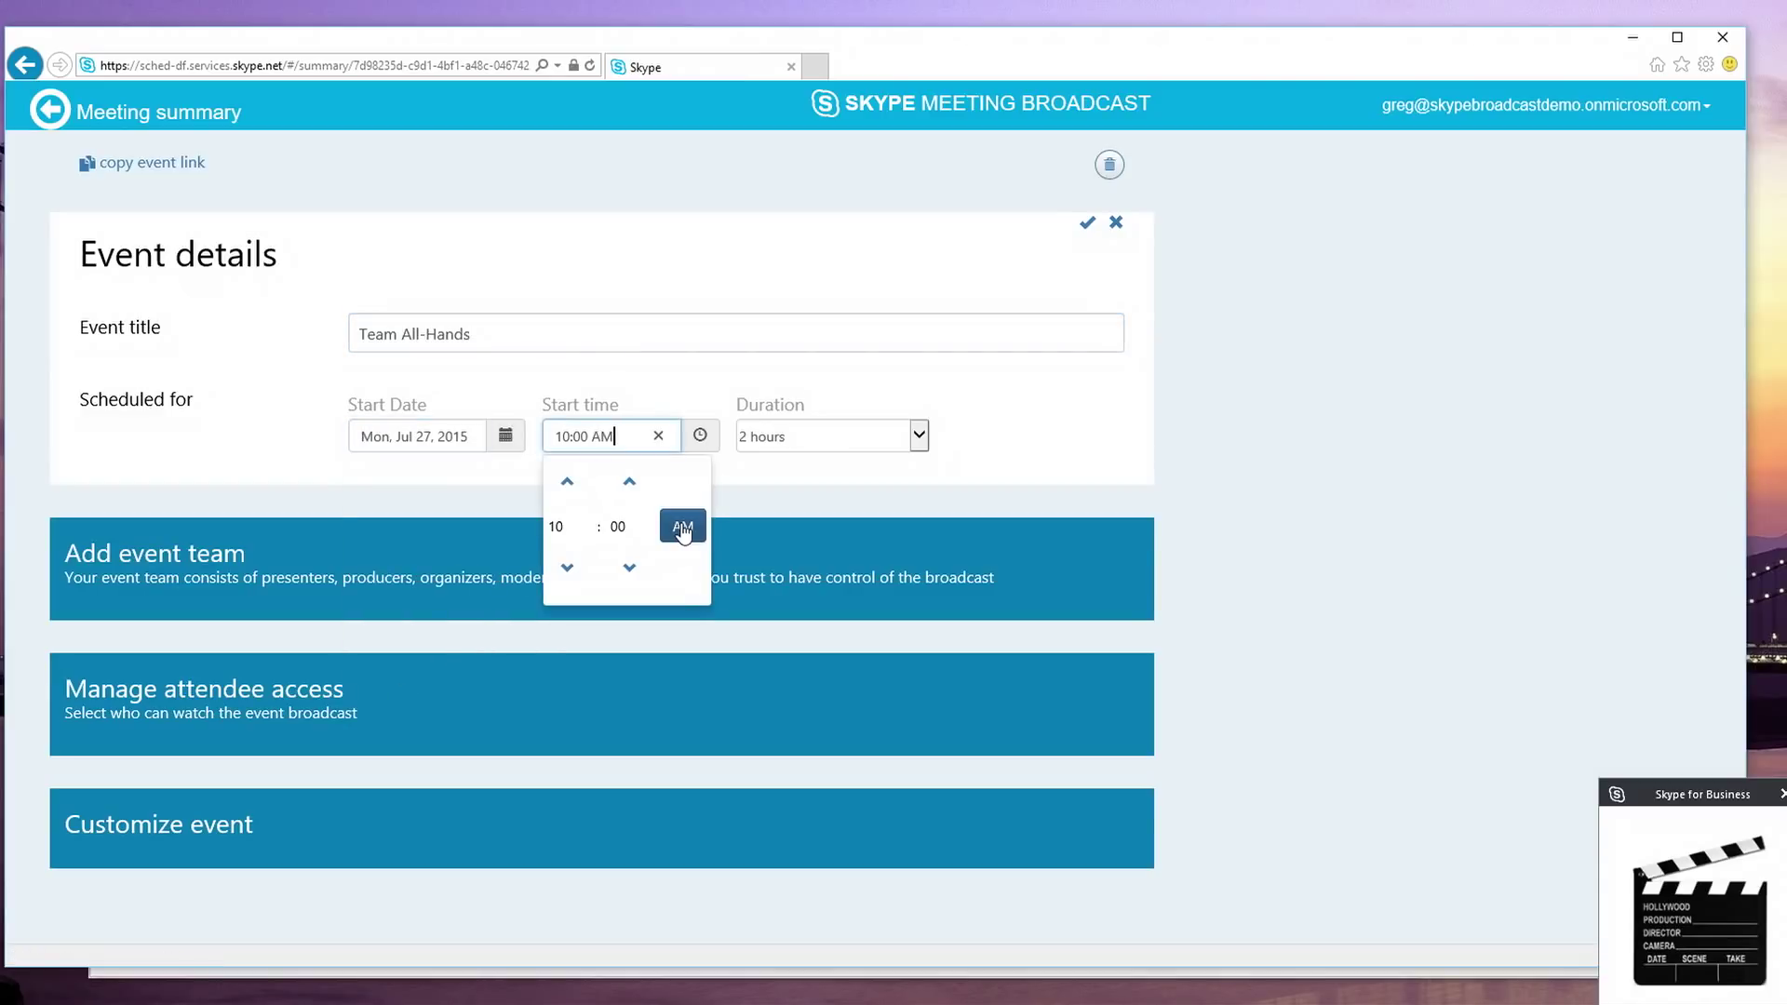
left_click(982, 408)
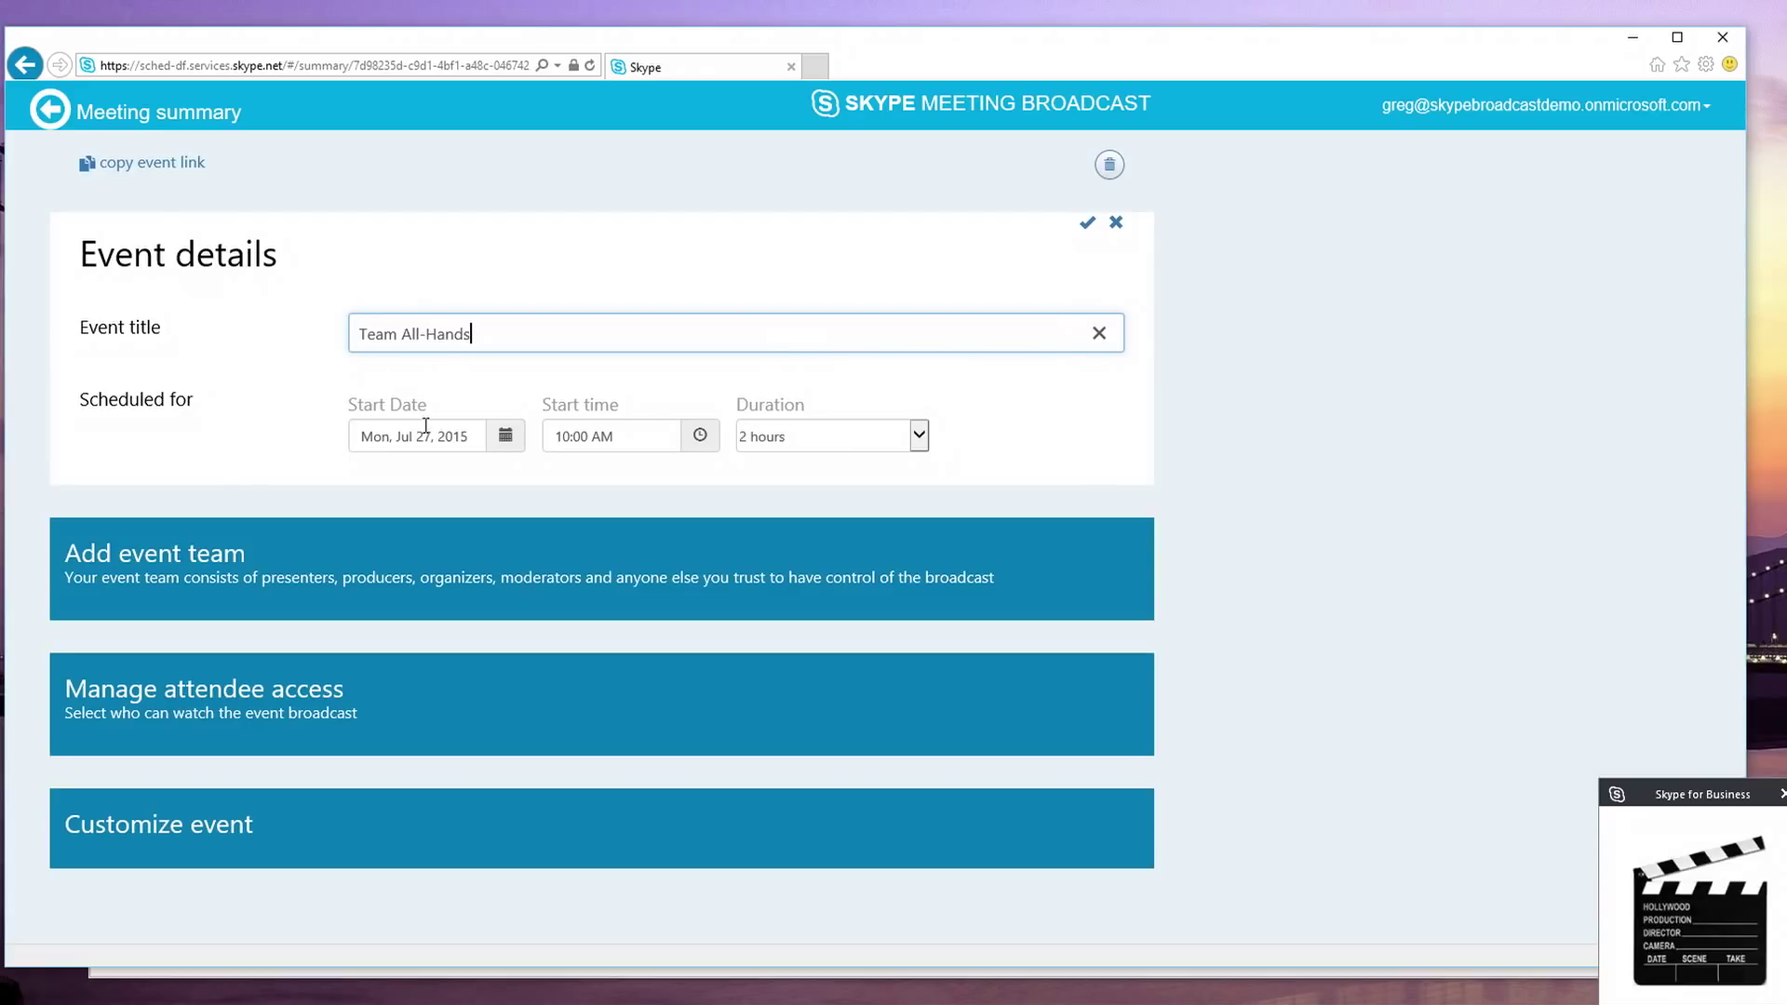
left_click(1087, 223)
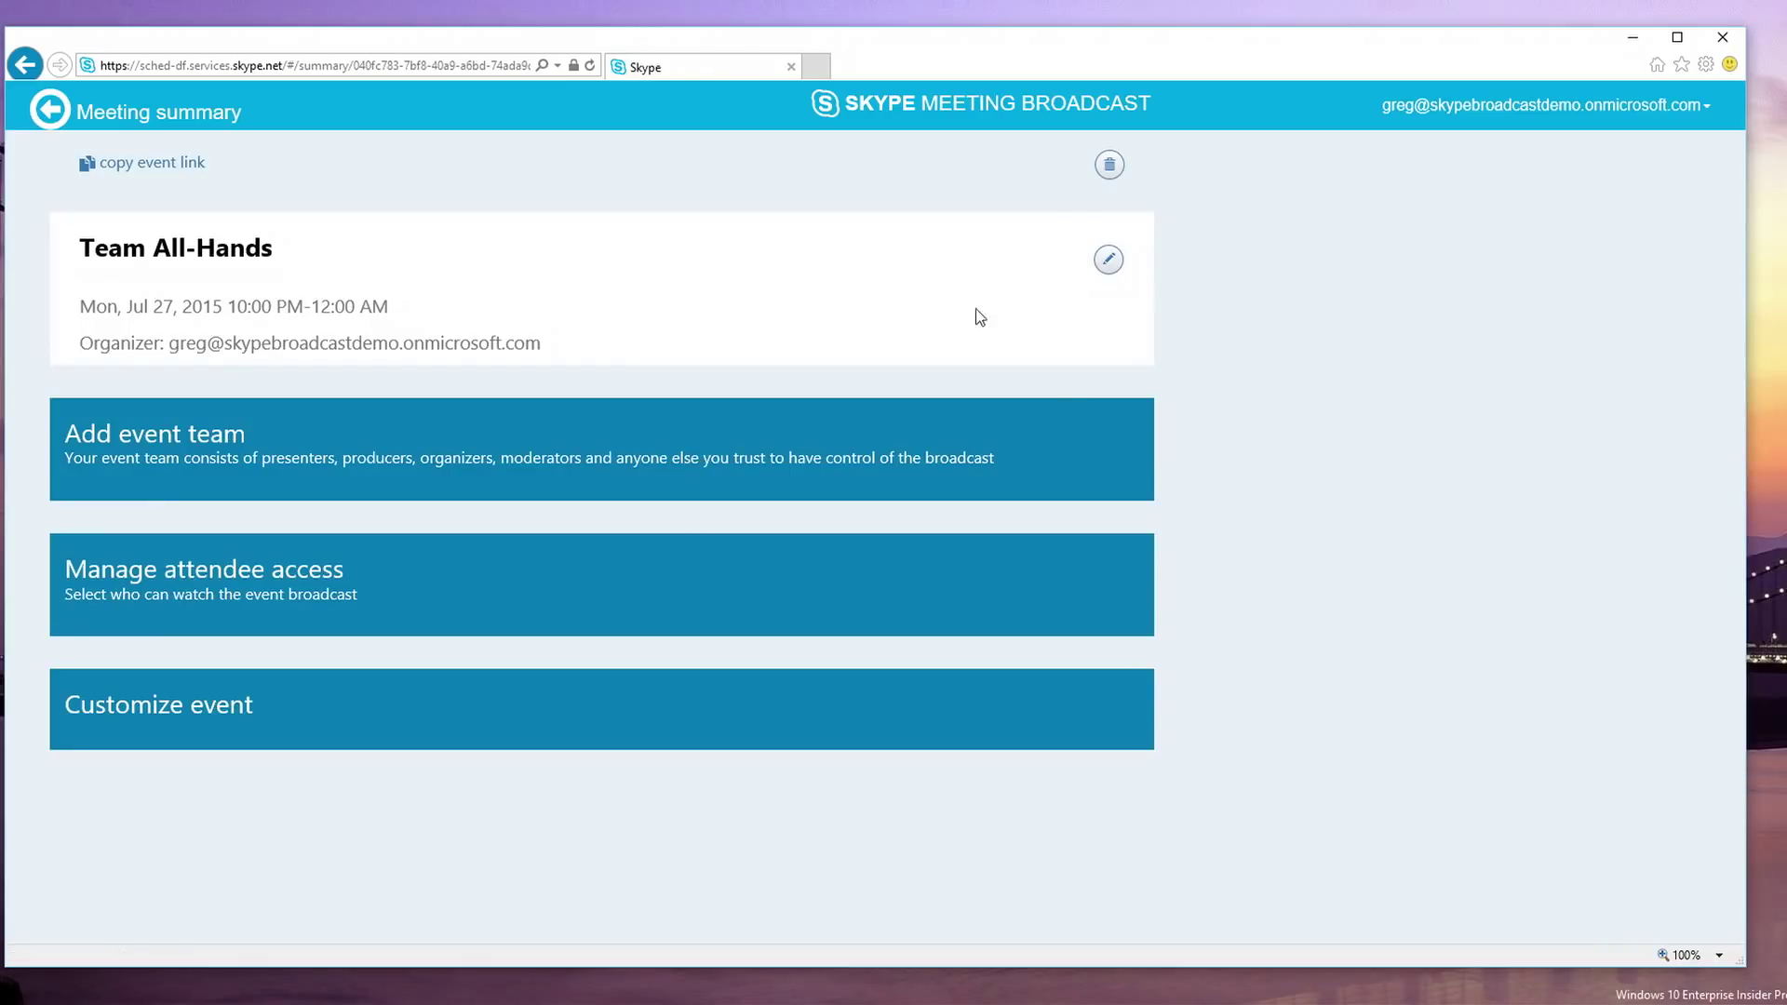
- Add the meeting director to the event team using the alias director, and save the team
left_click(873, 441)
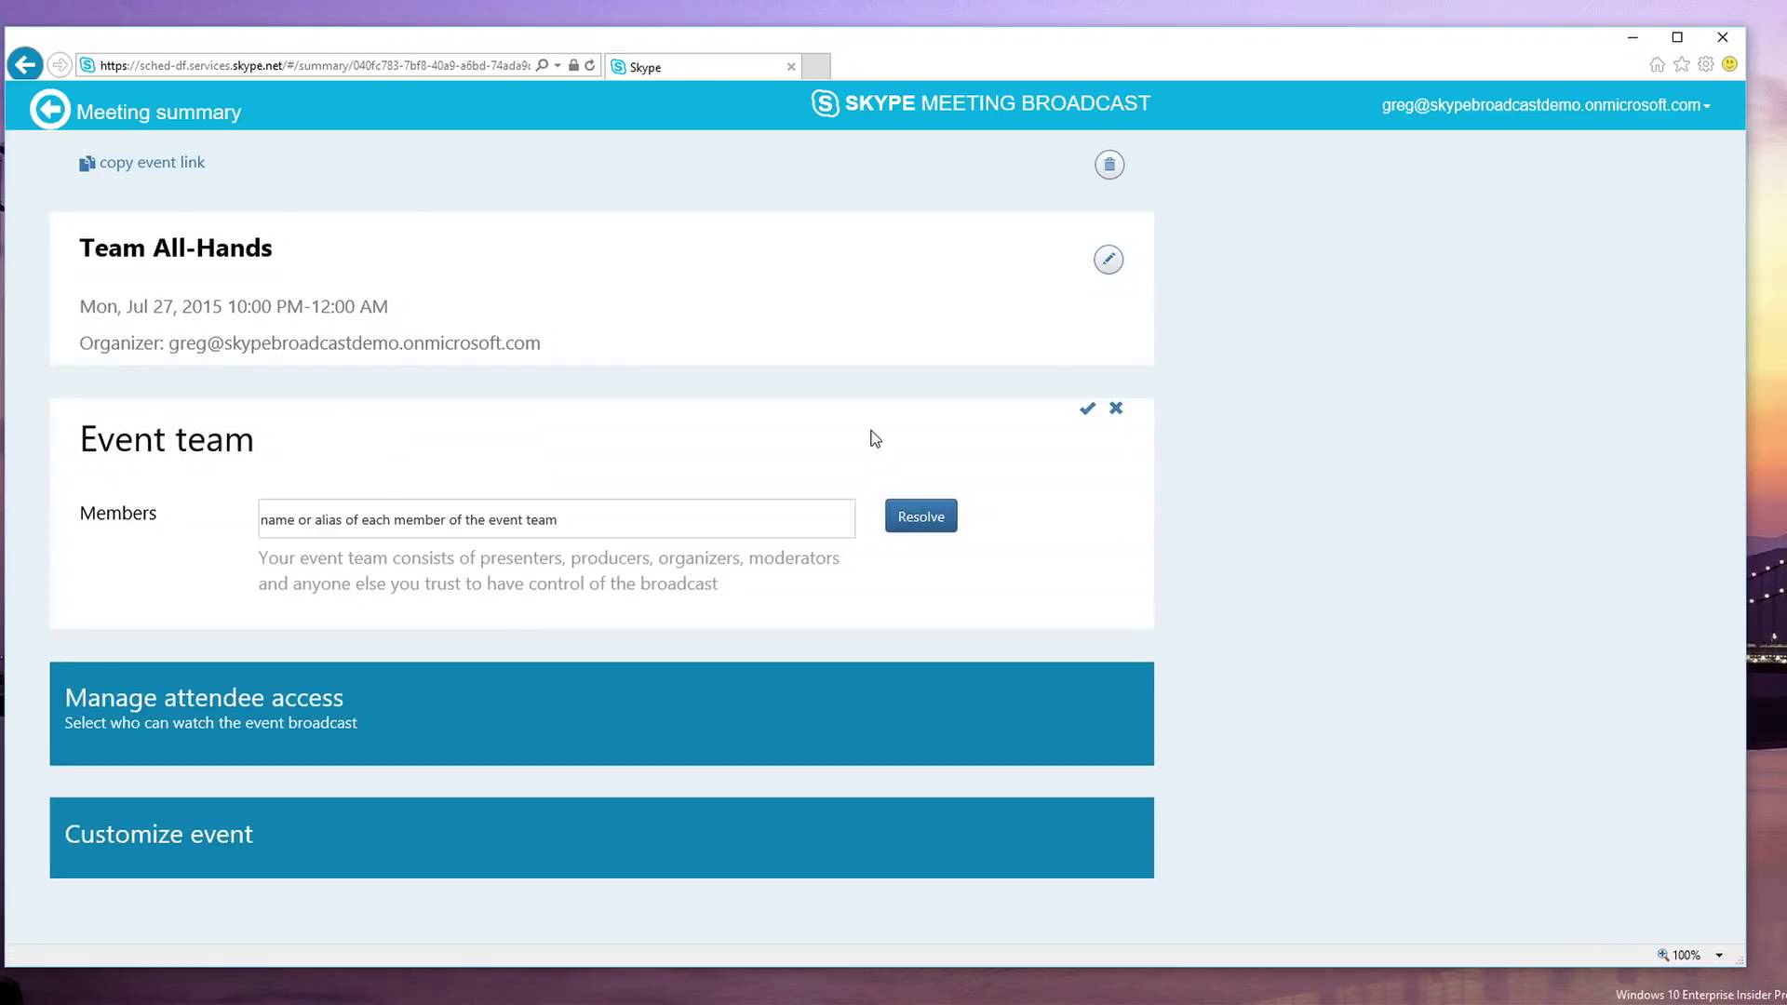
left_click(582, 520)
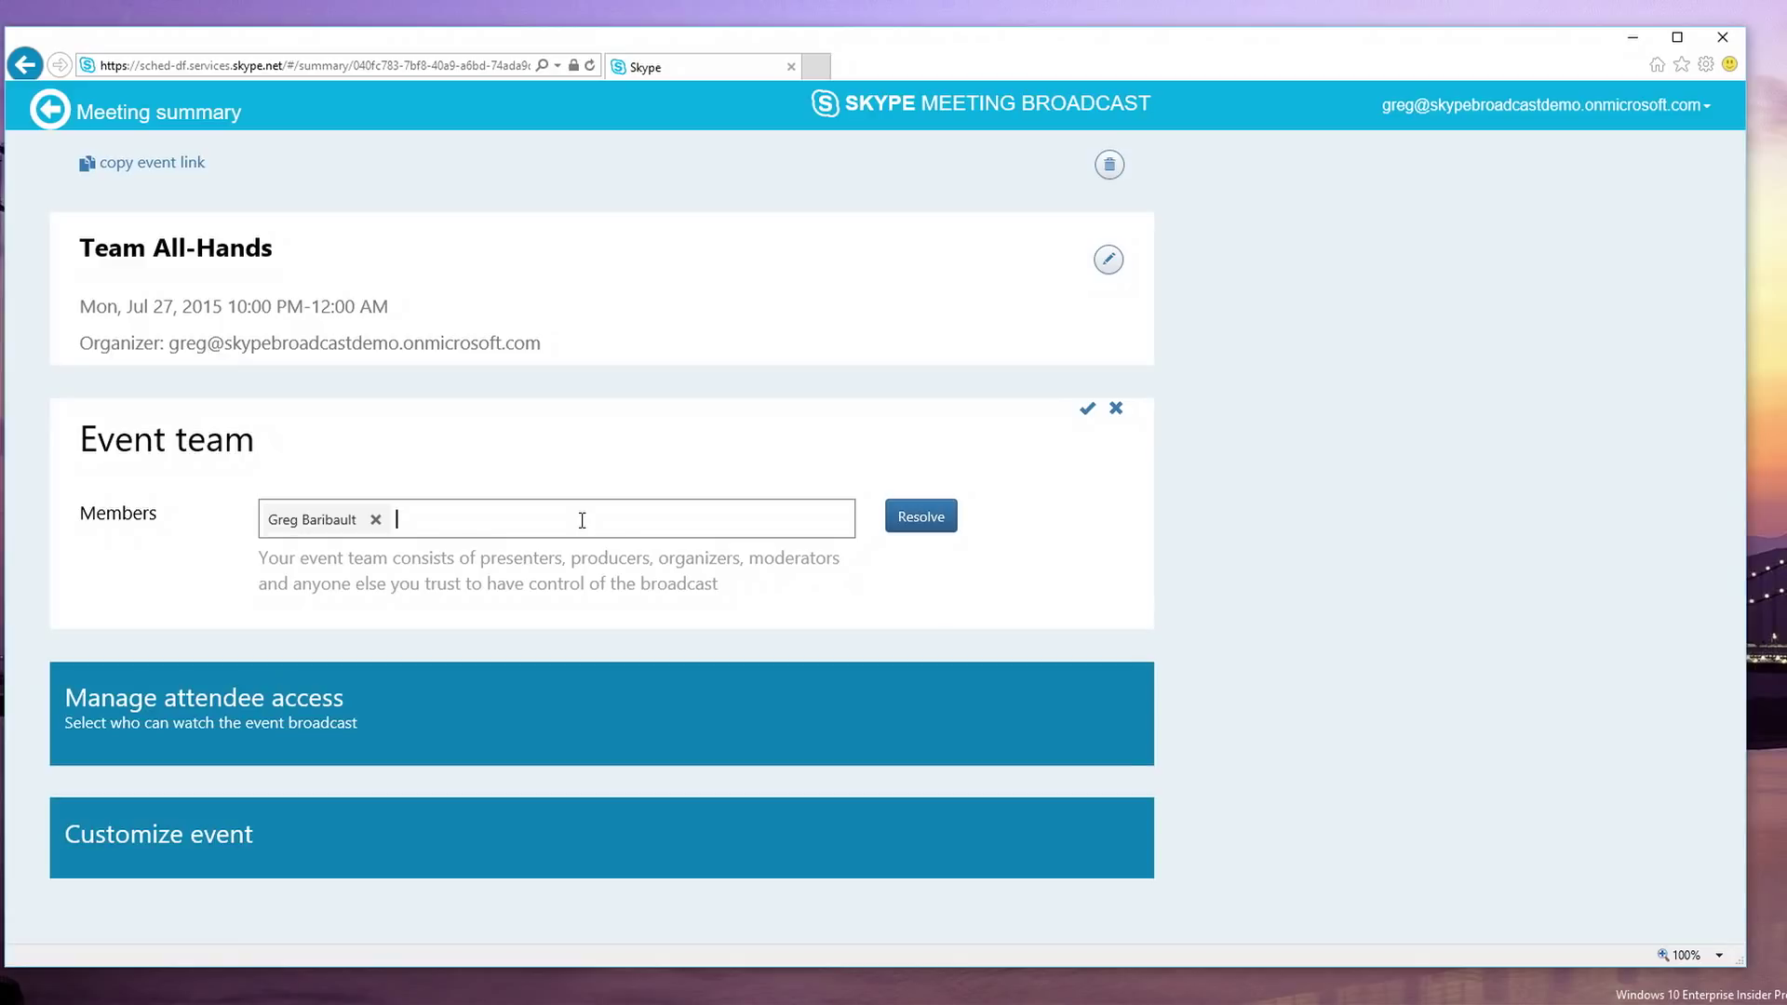
type("director")
key("Tab")
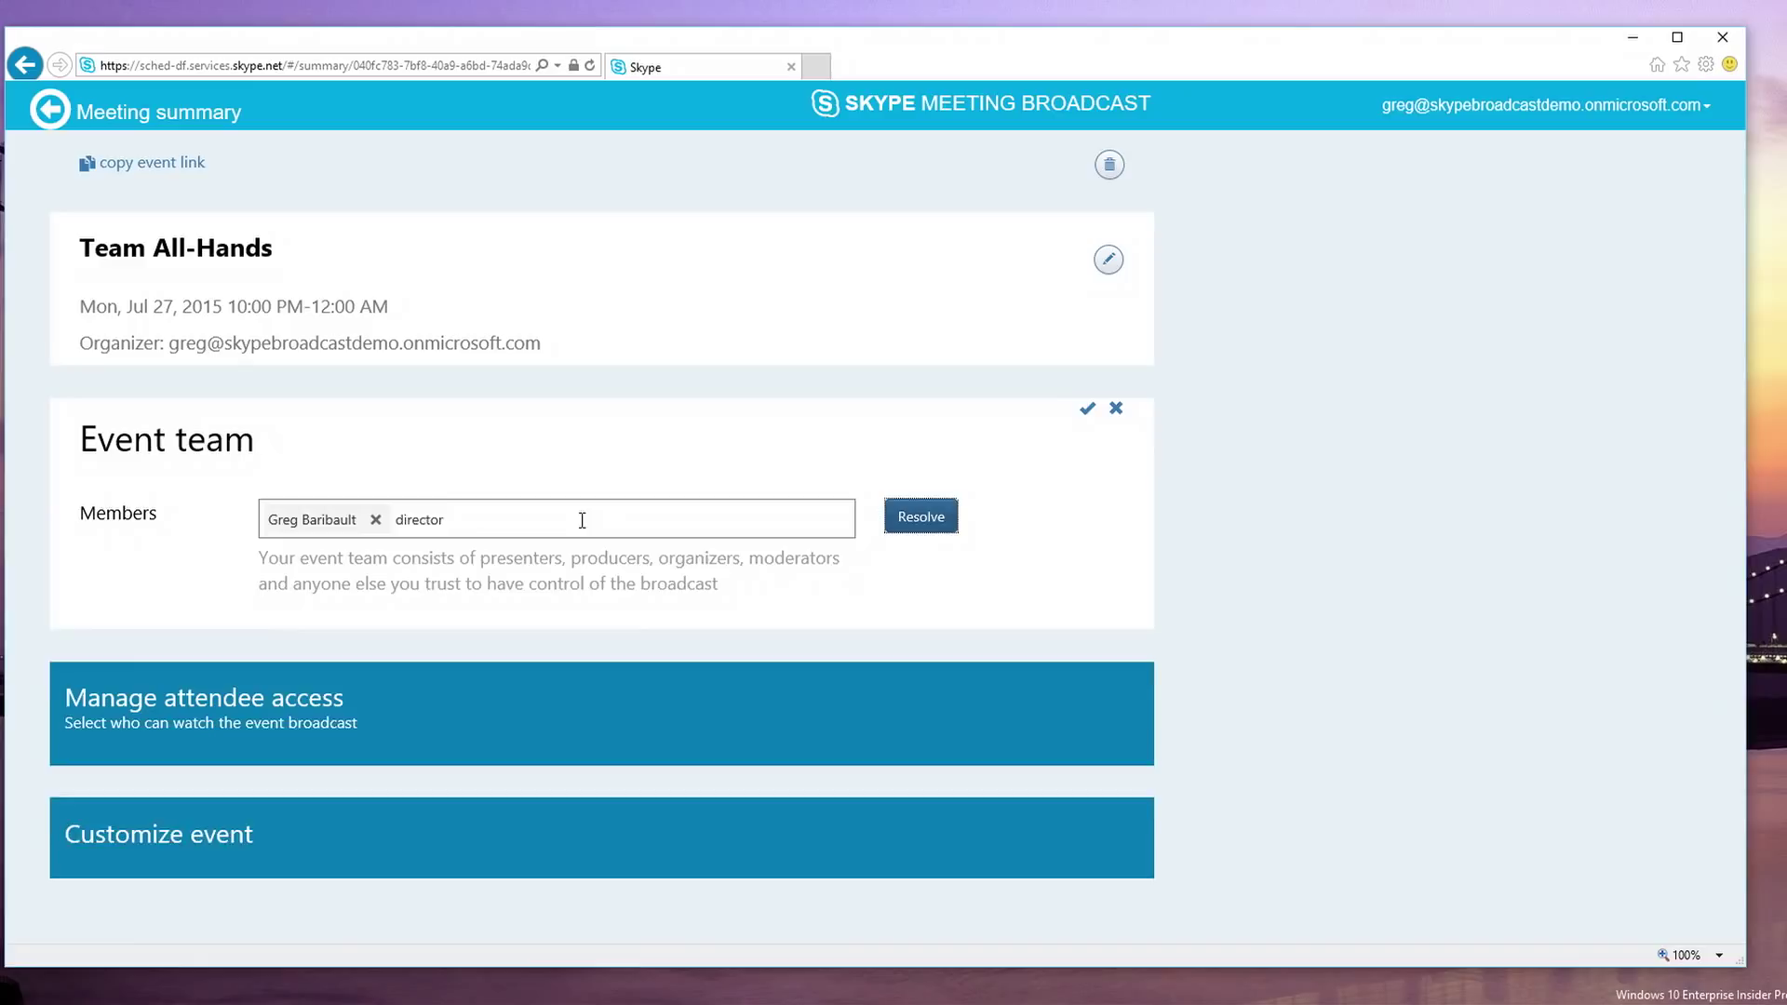
key("Return")
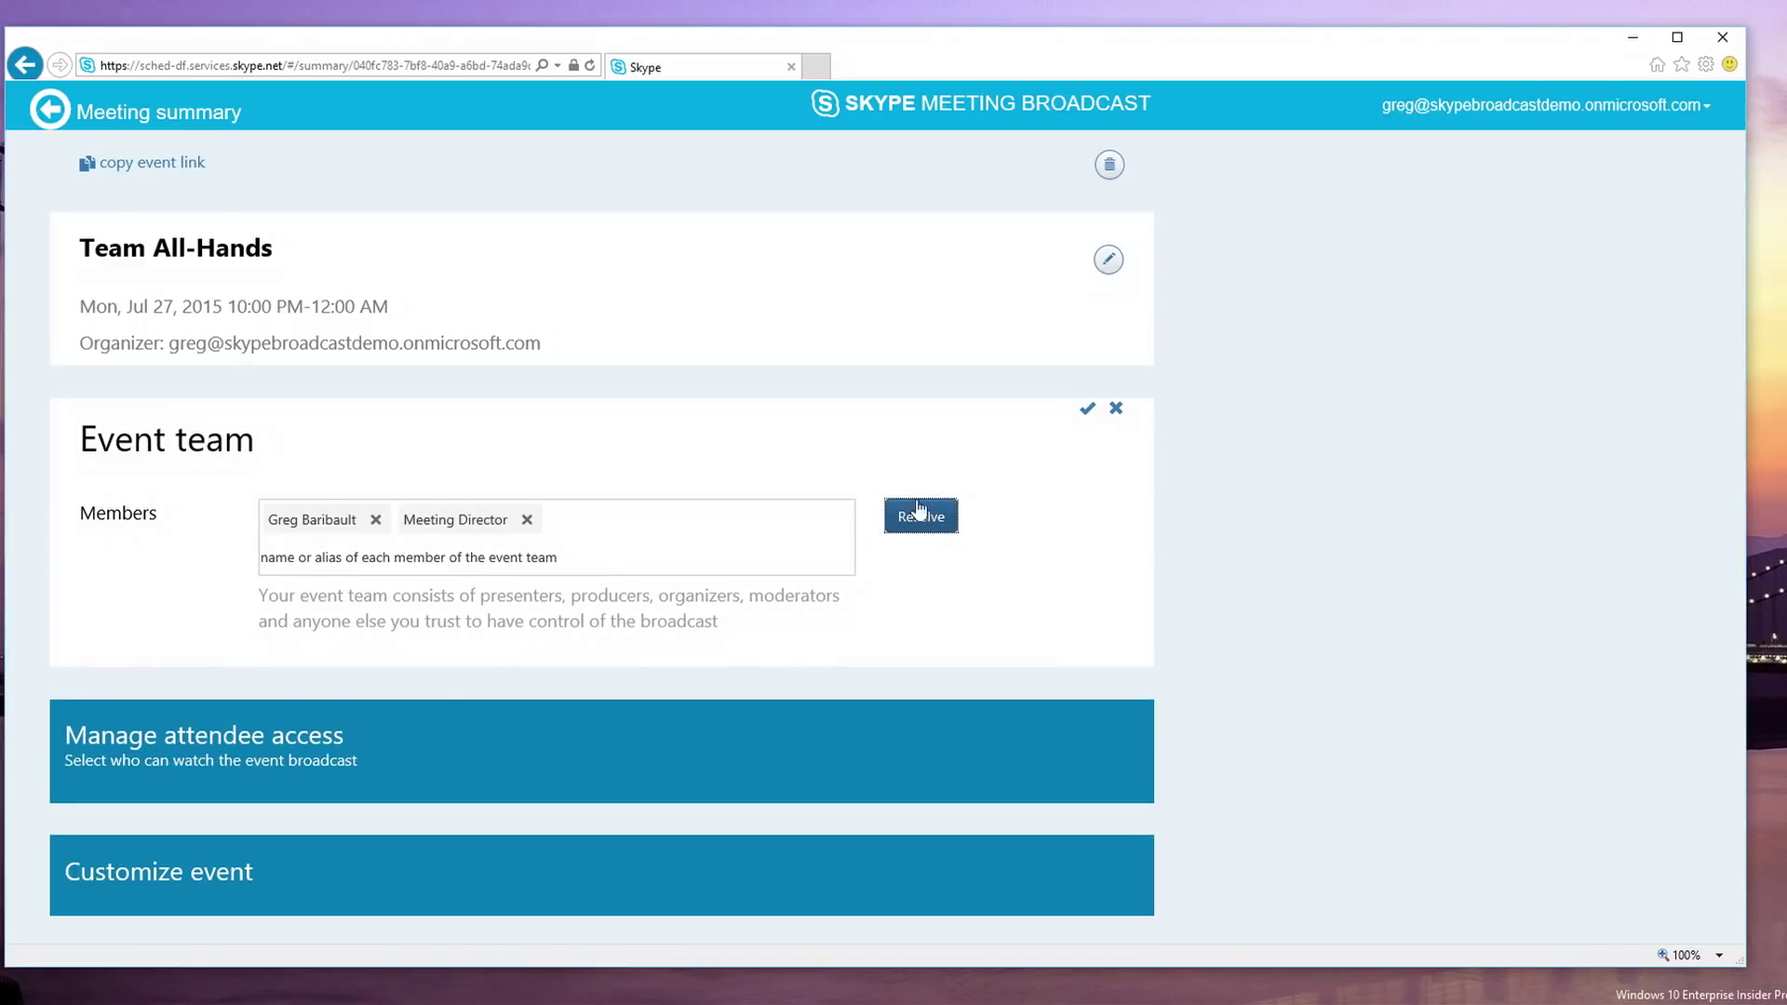
left_click(1091, 412)
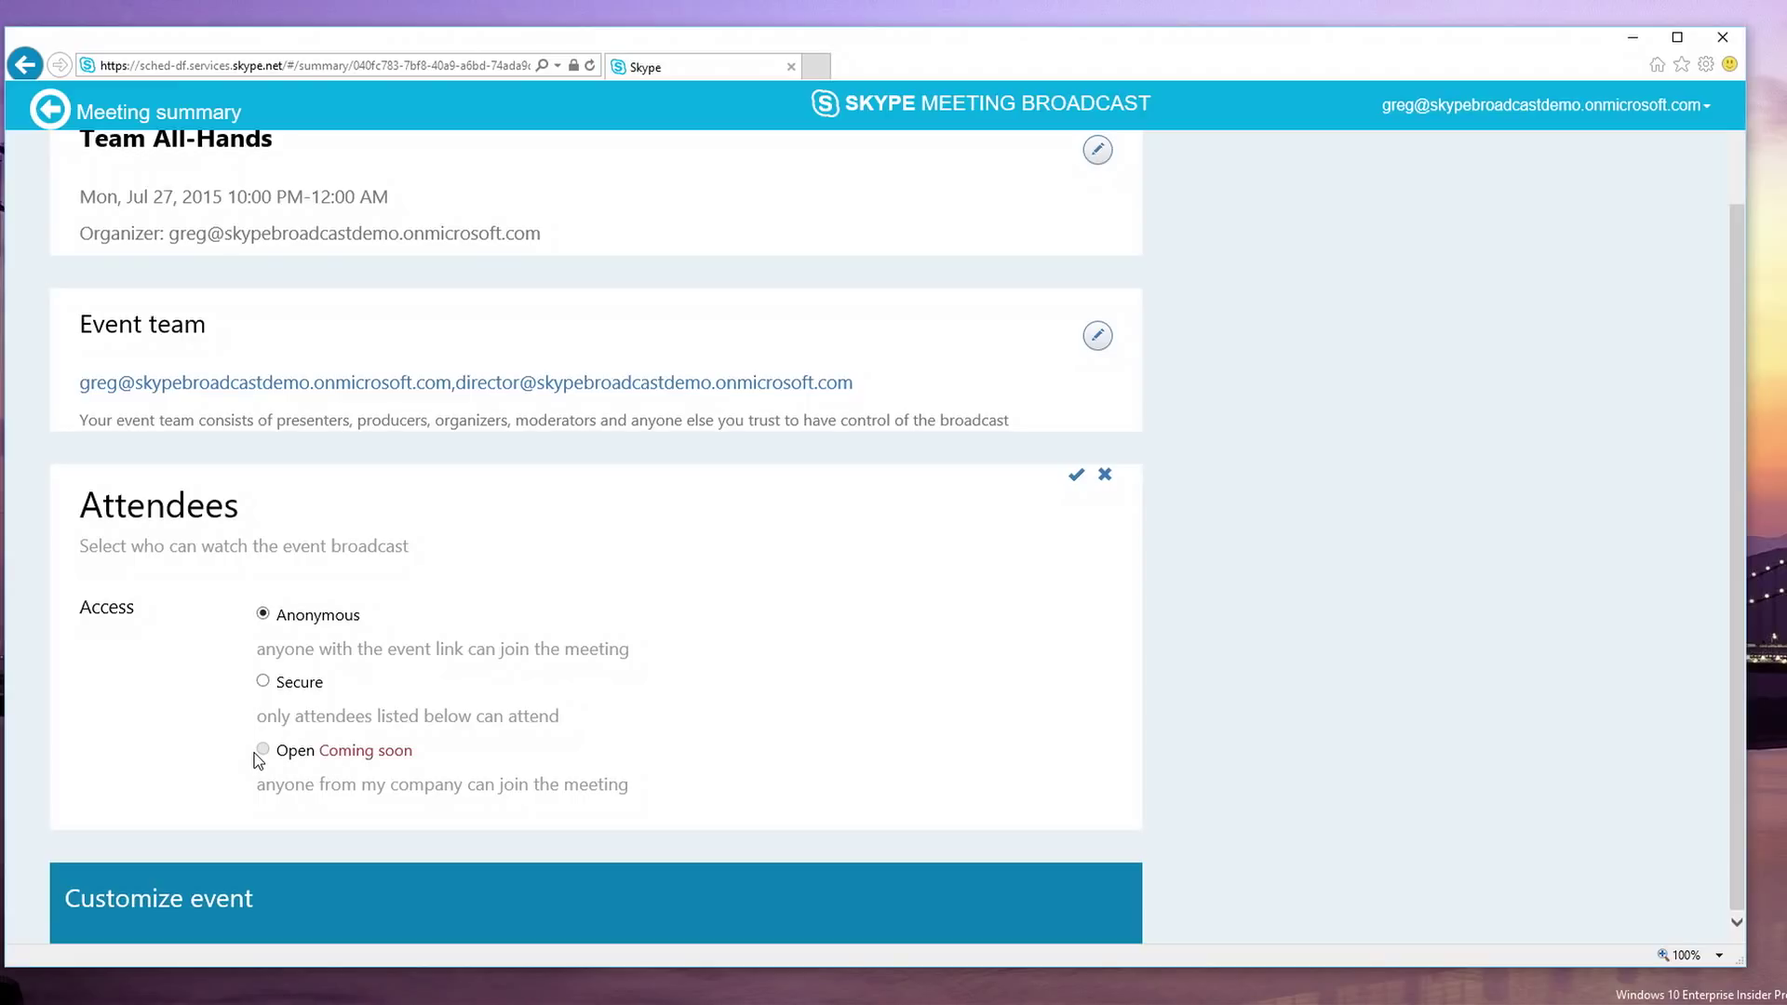
- Restrict attendee access to Secure, add the All Employees group by looking up employee, and save
left_click(264, 684)
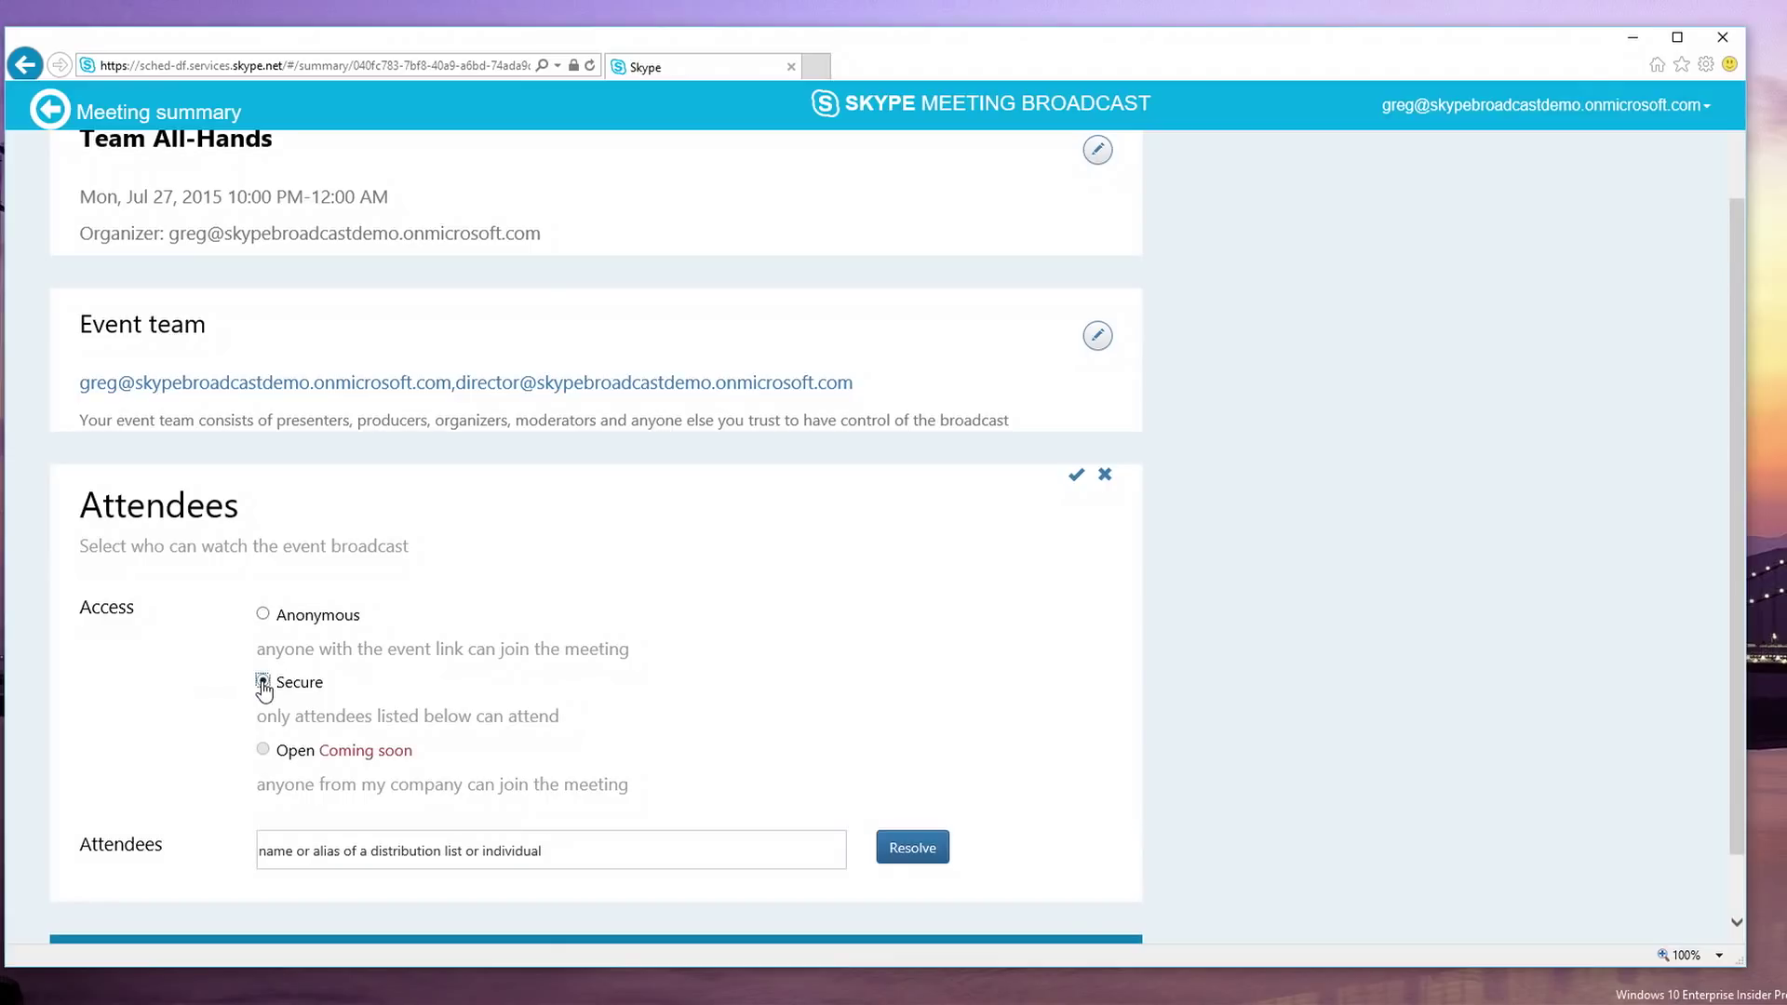
left_click(368, 858)
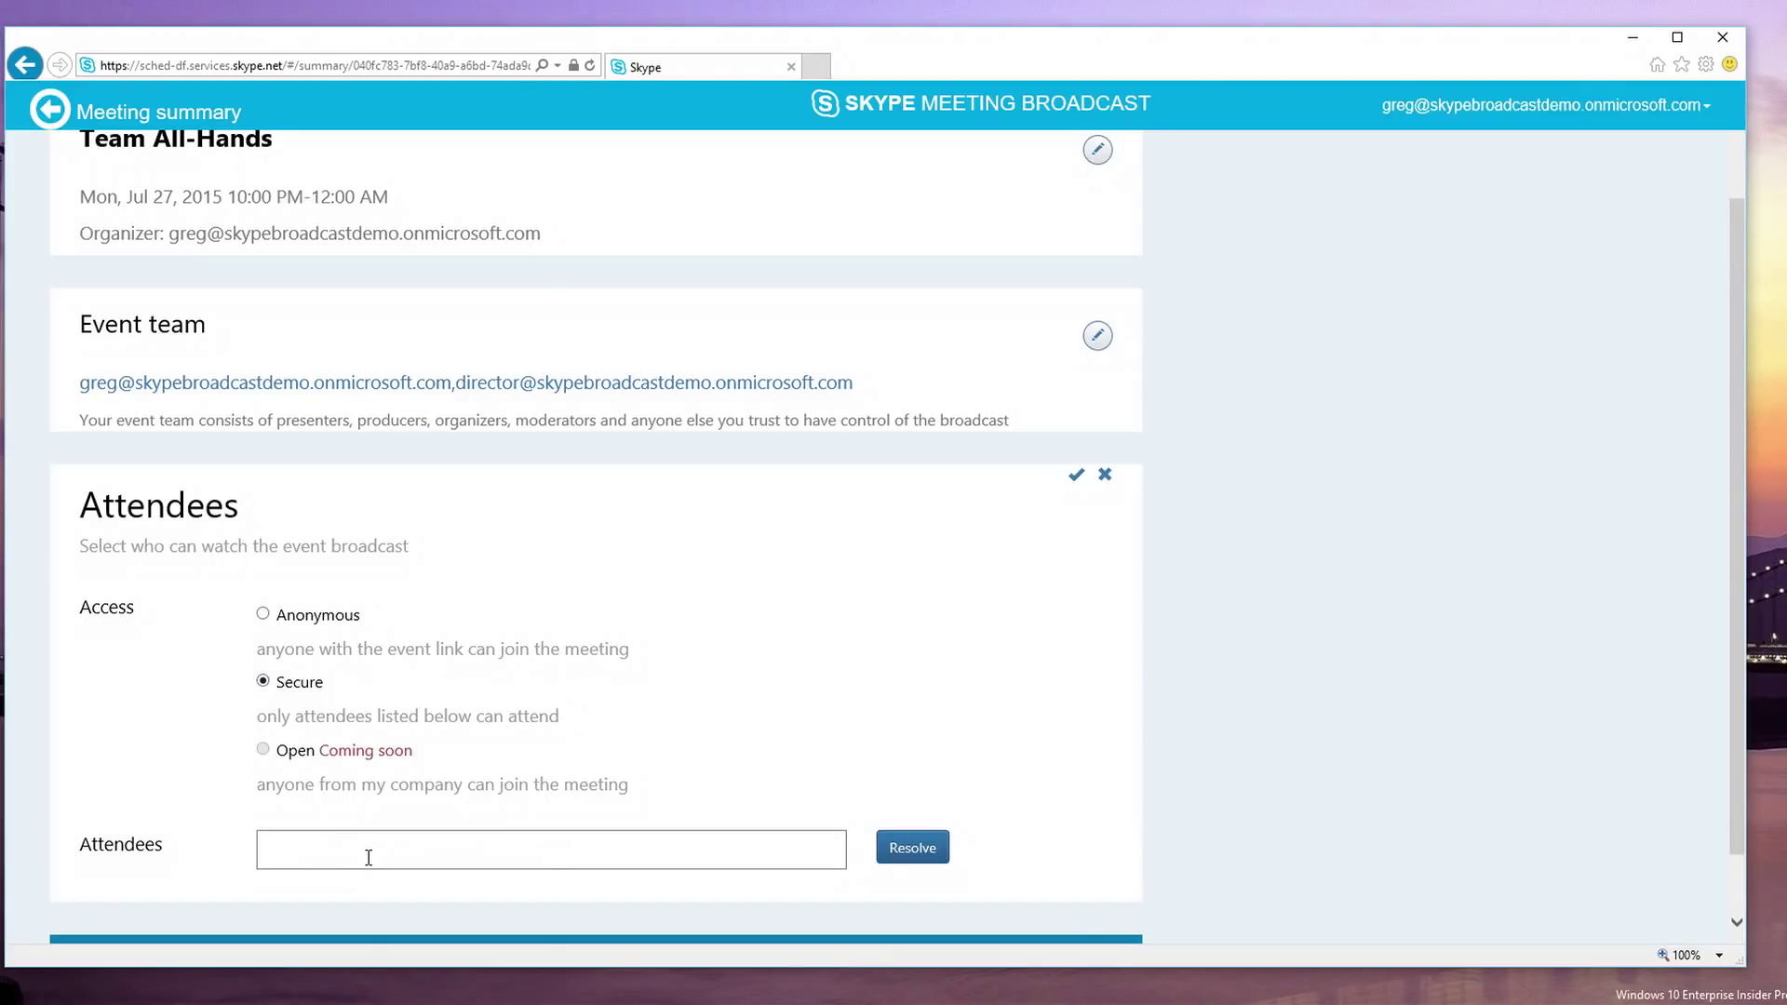
type("employee")
key("Return")
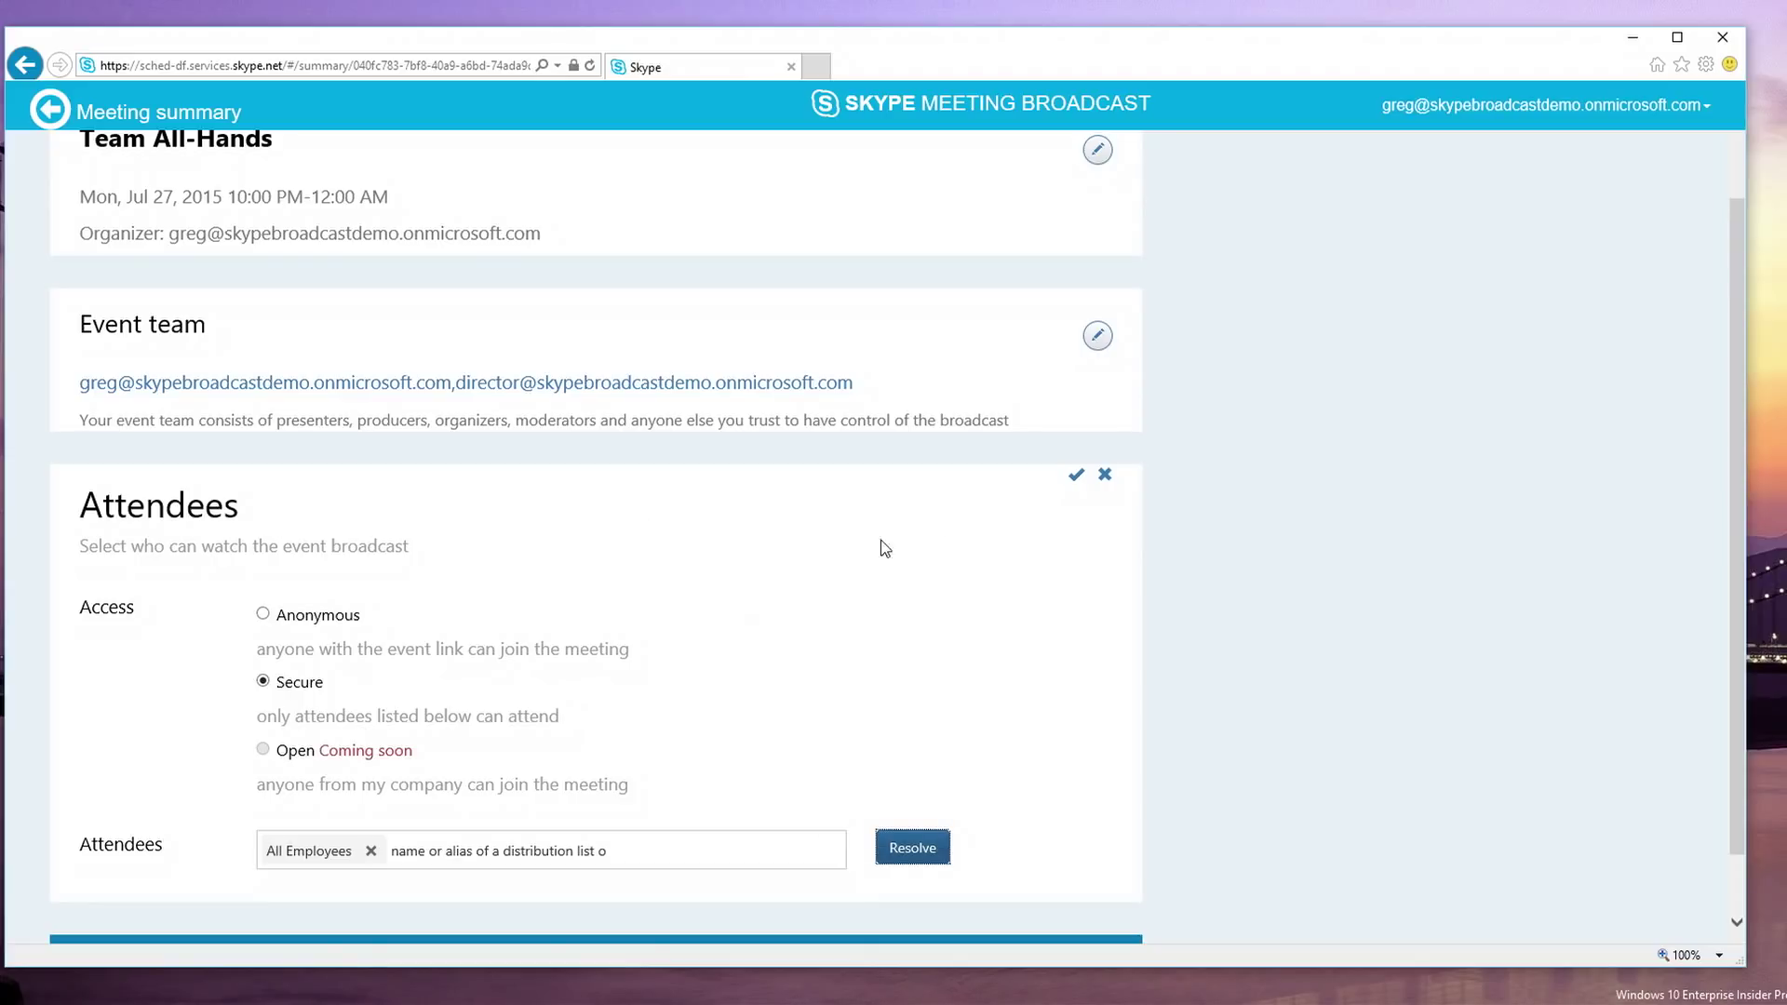
left_click(1076, 479)
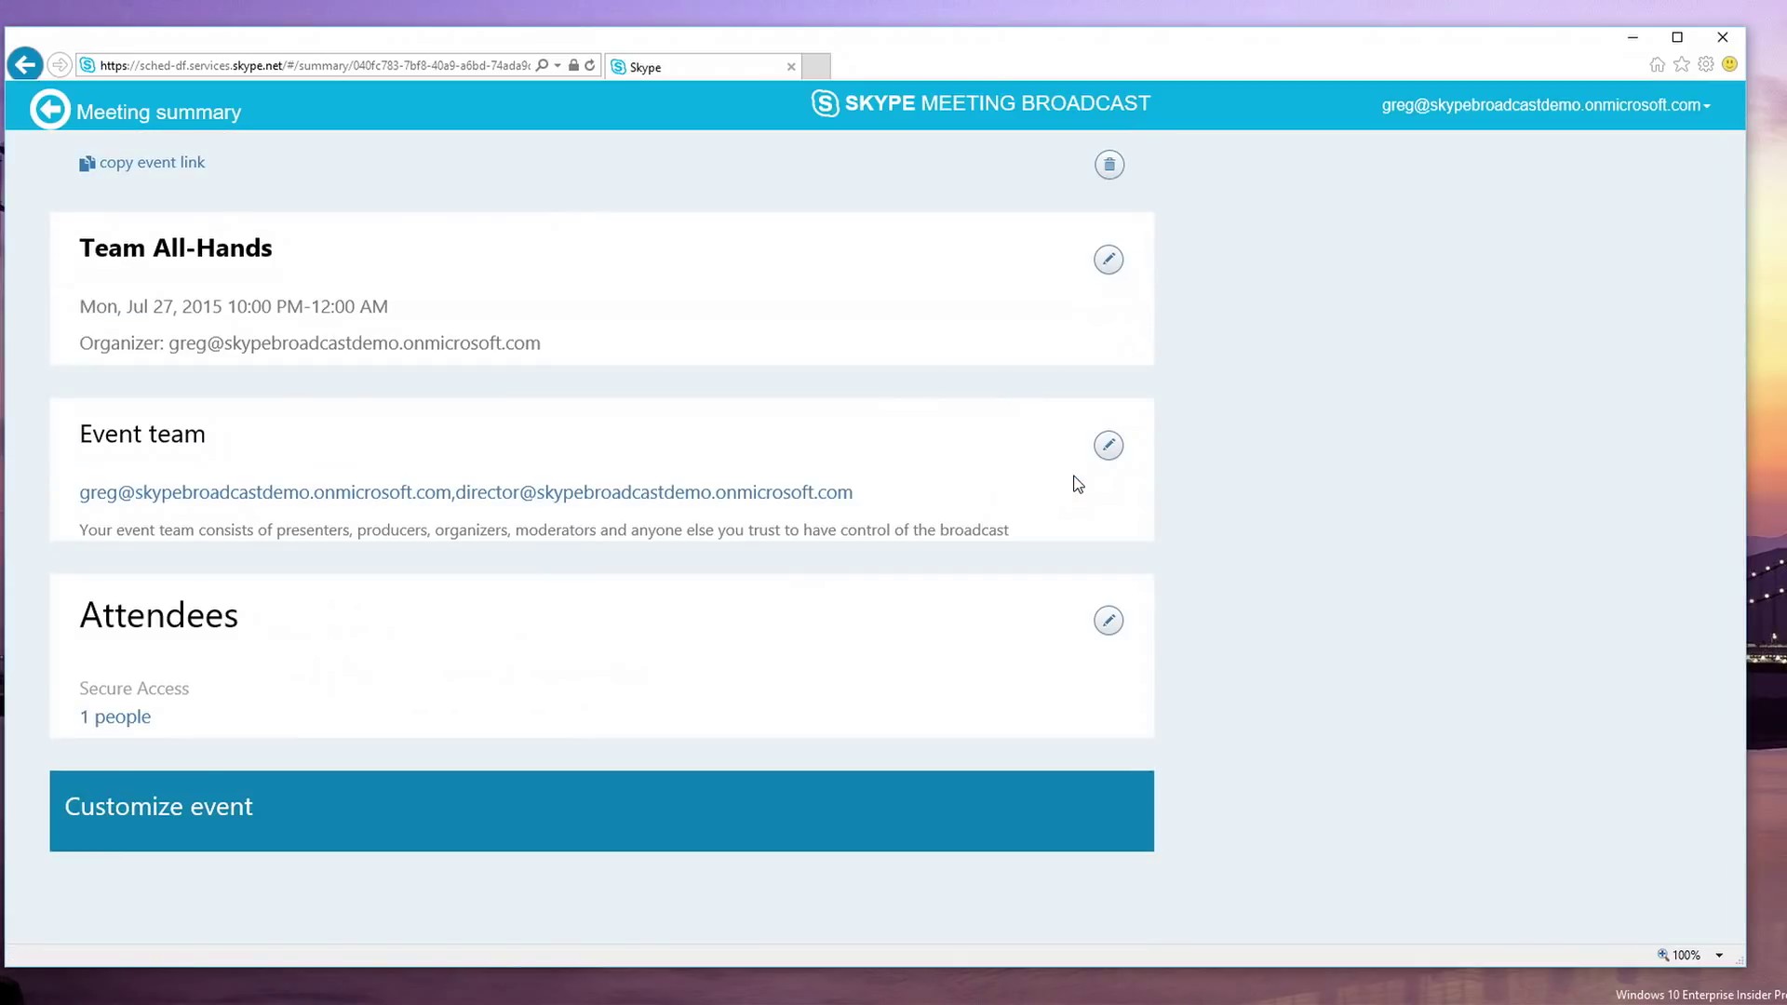
- Customize the event by adding Bing Pulse as the right panel app
left_click(527, 819)
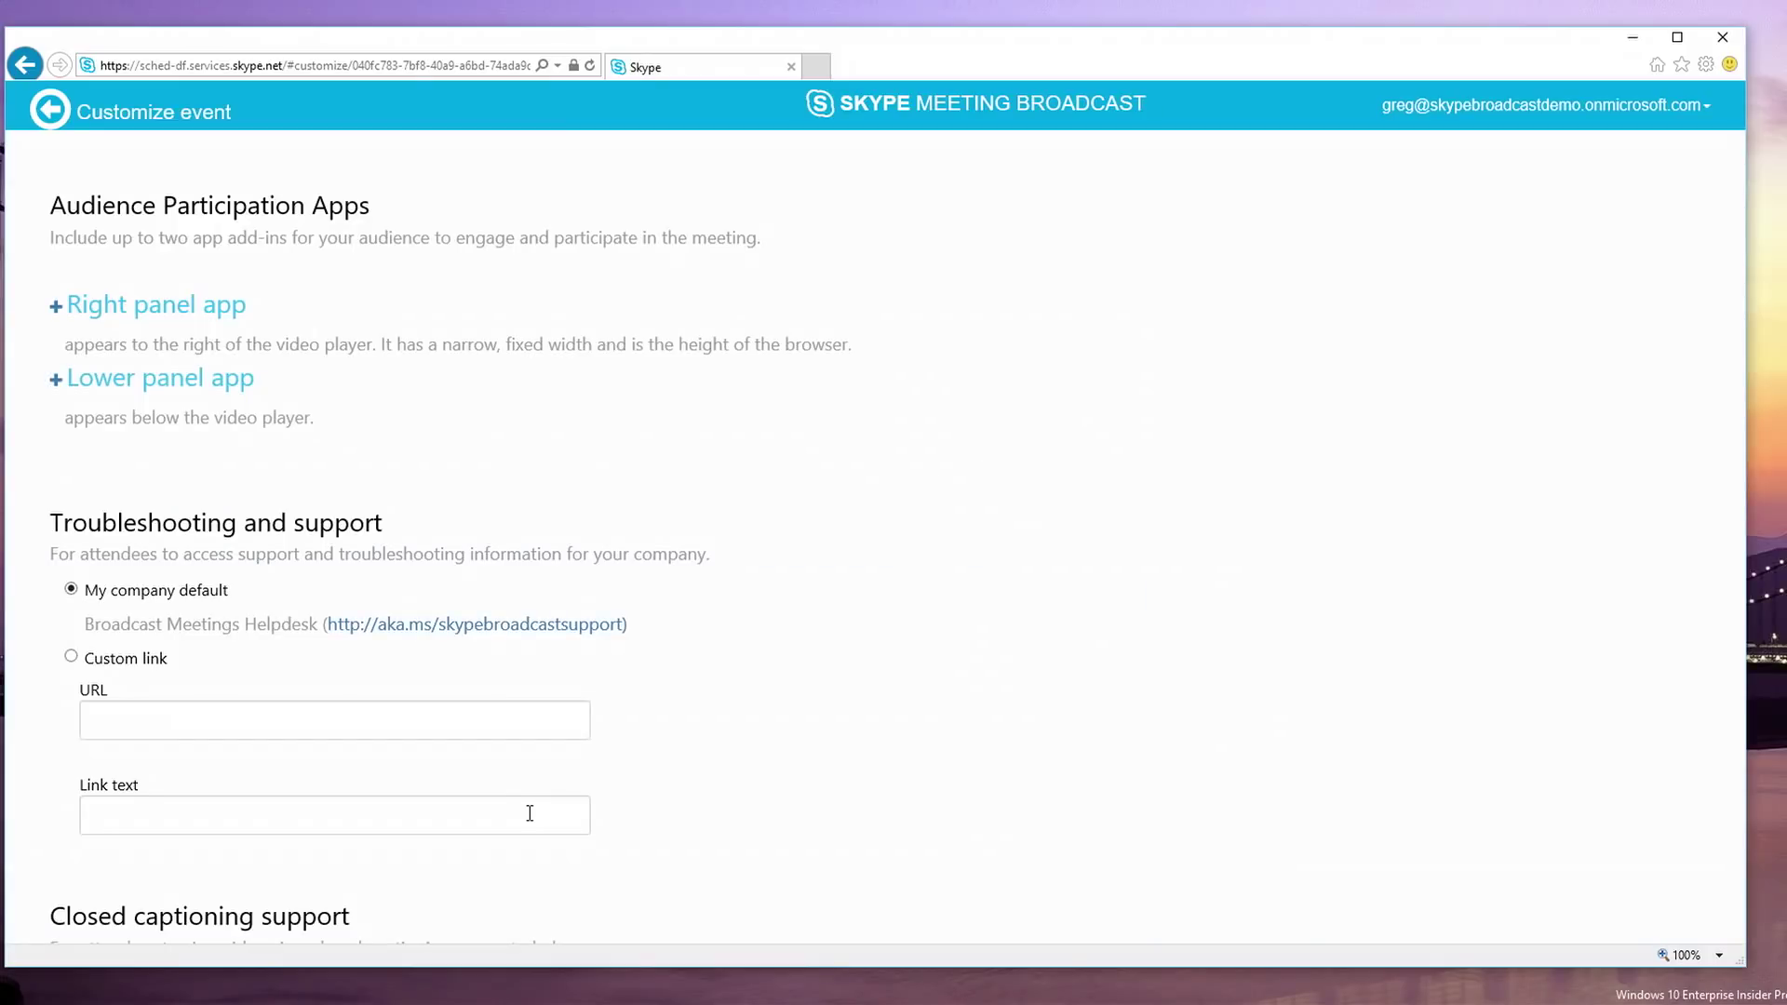
left_click(157, 315)
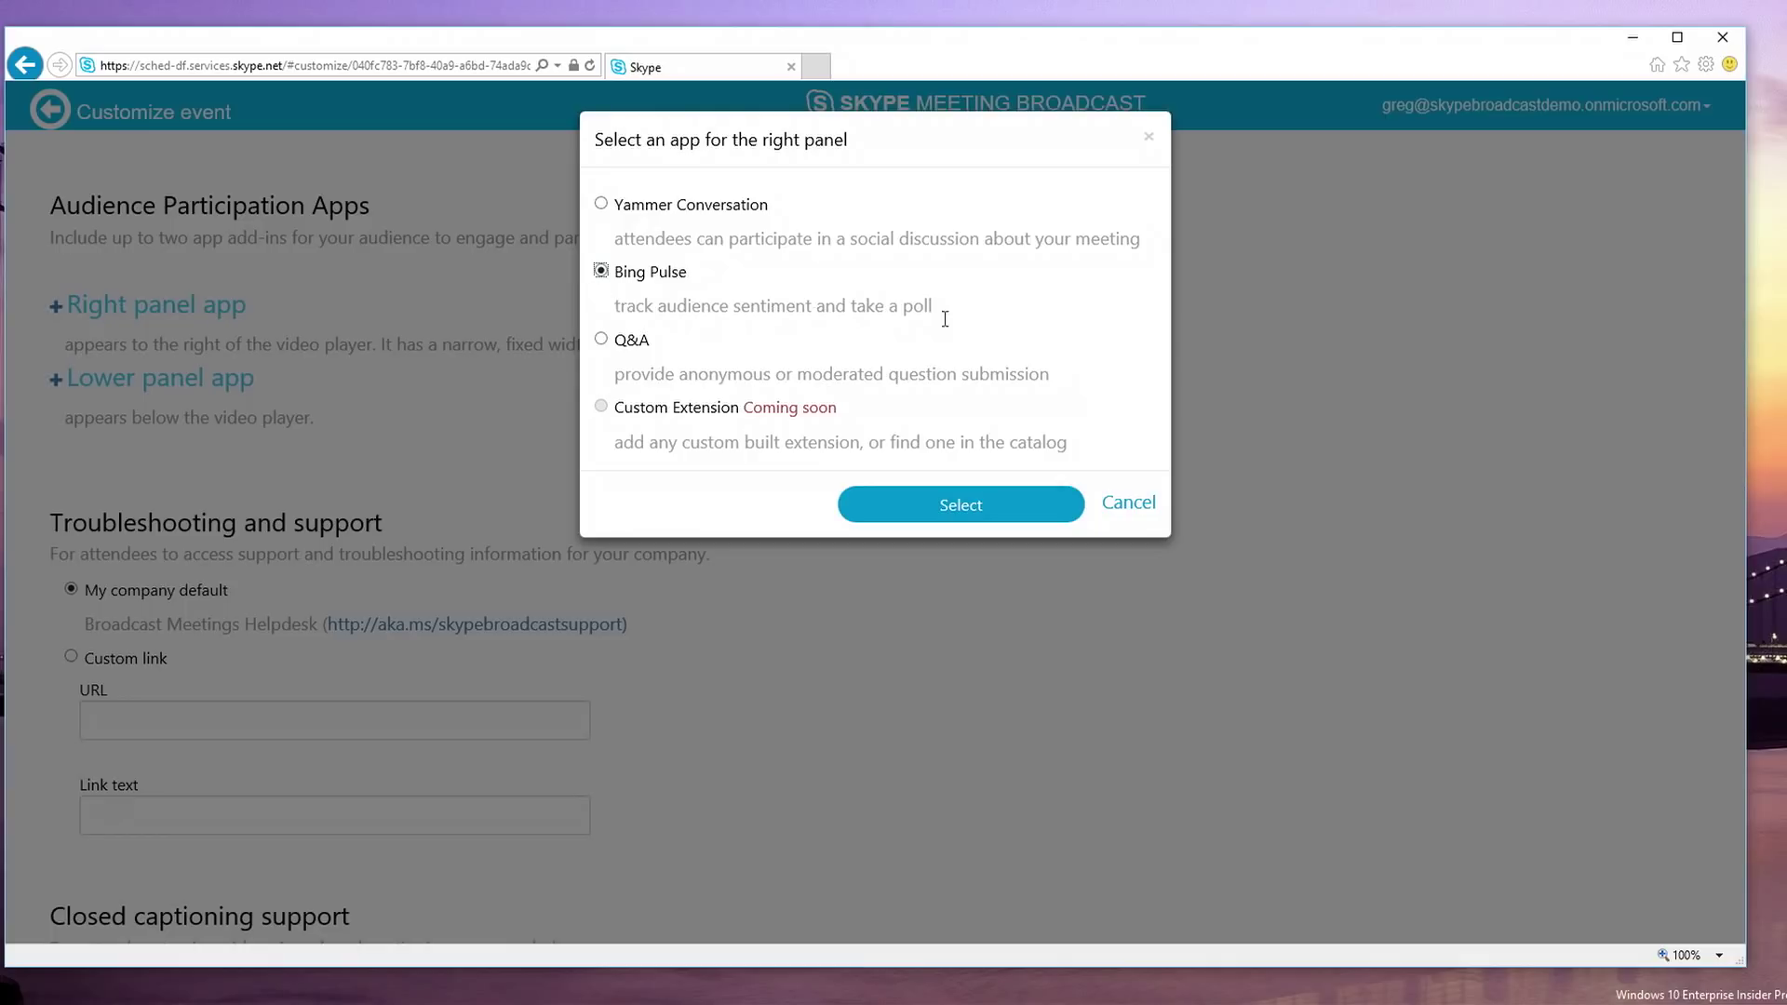
left_click(958, 510)
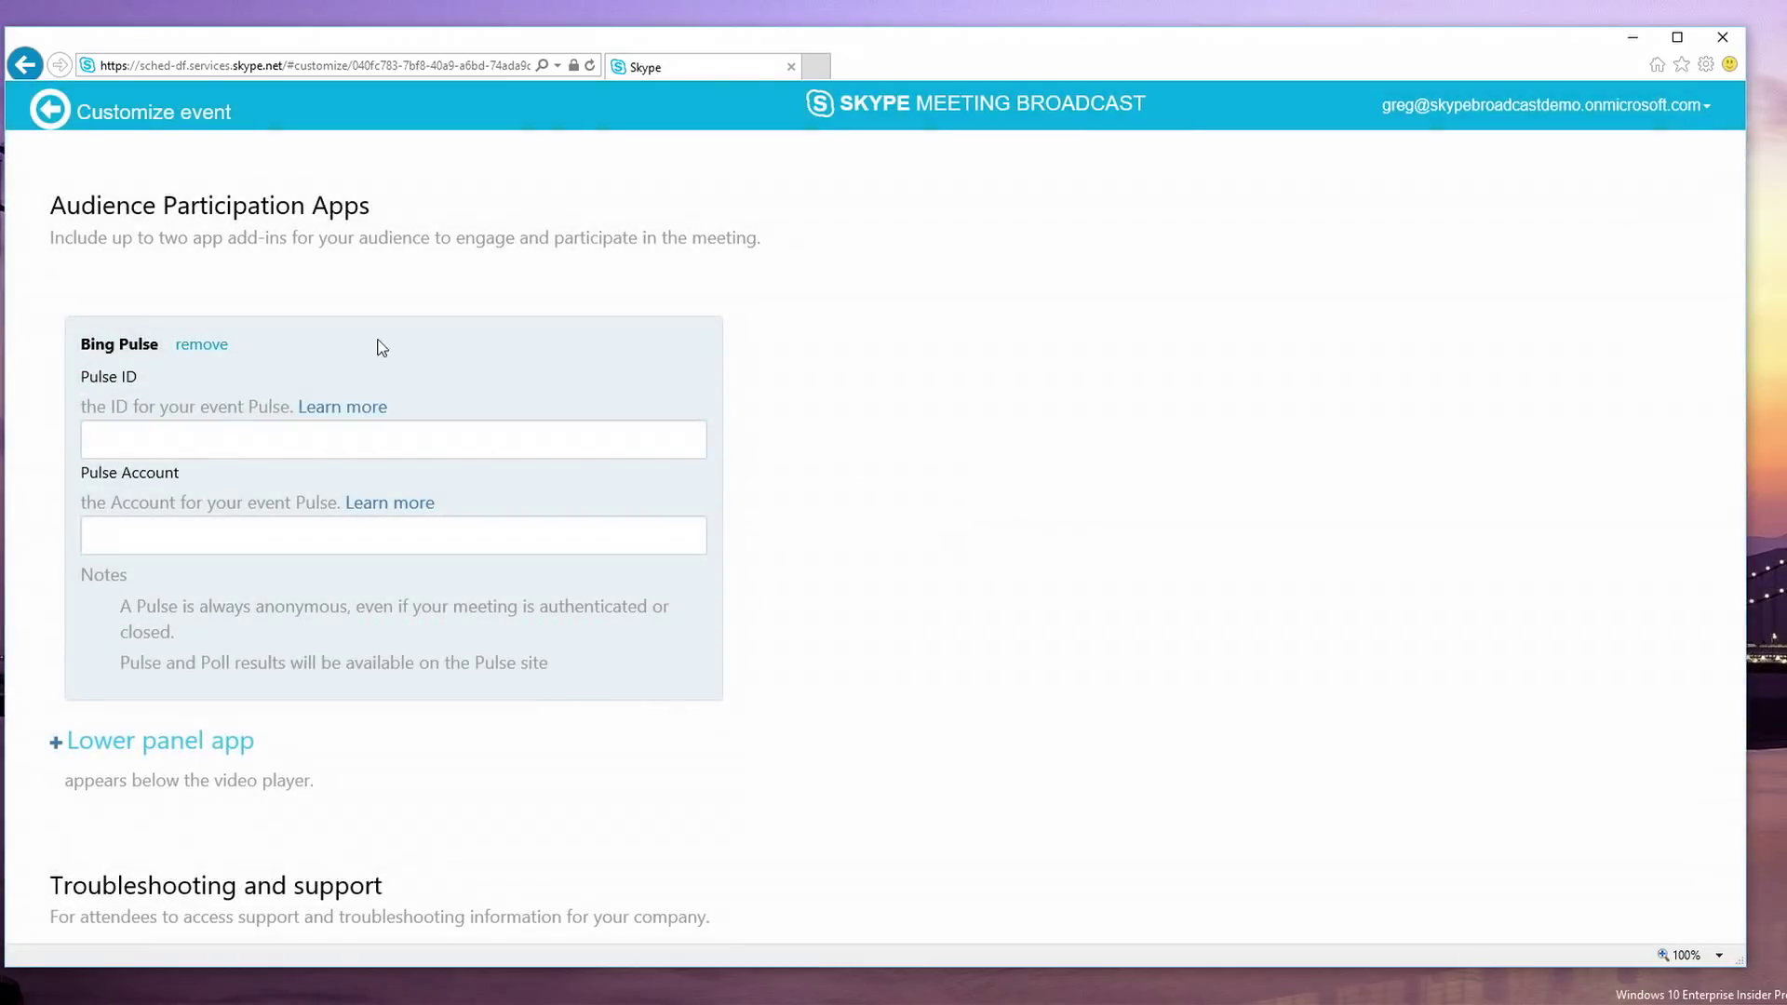
- Set the Pulse ID to teamallhands and the Pulse Account to smbdemo, and finish the event customization
left_click(219, 425)
type("teamlallhands")
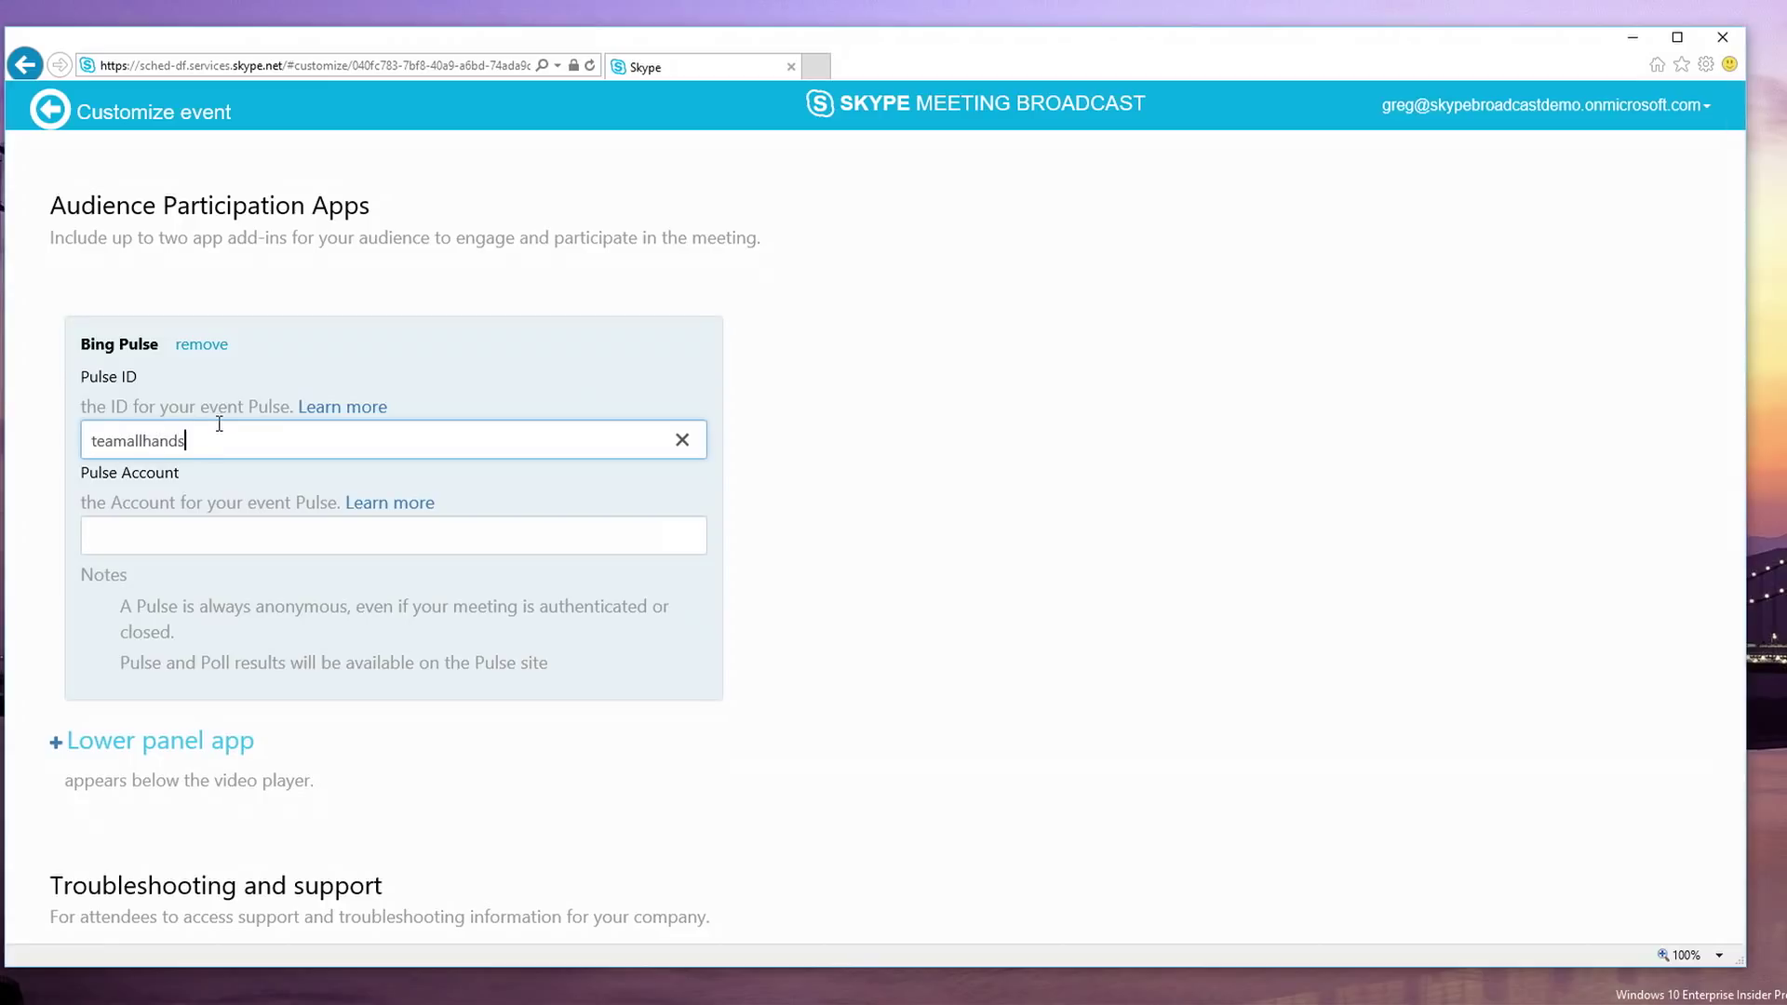
key("Tab")
type("smbdemo")
left_click(215, 497)
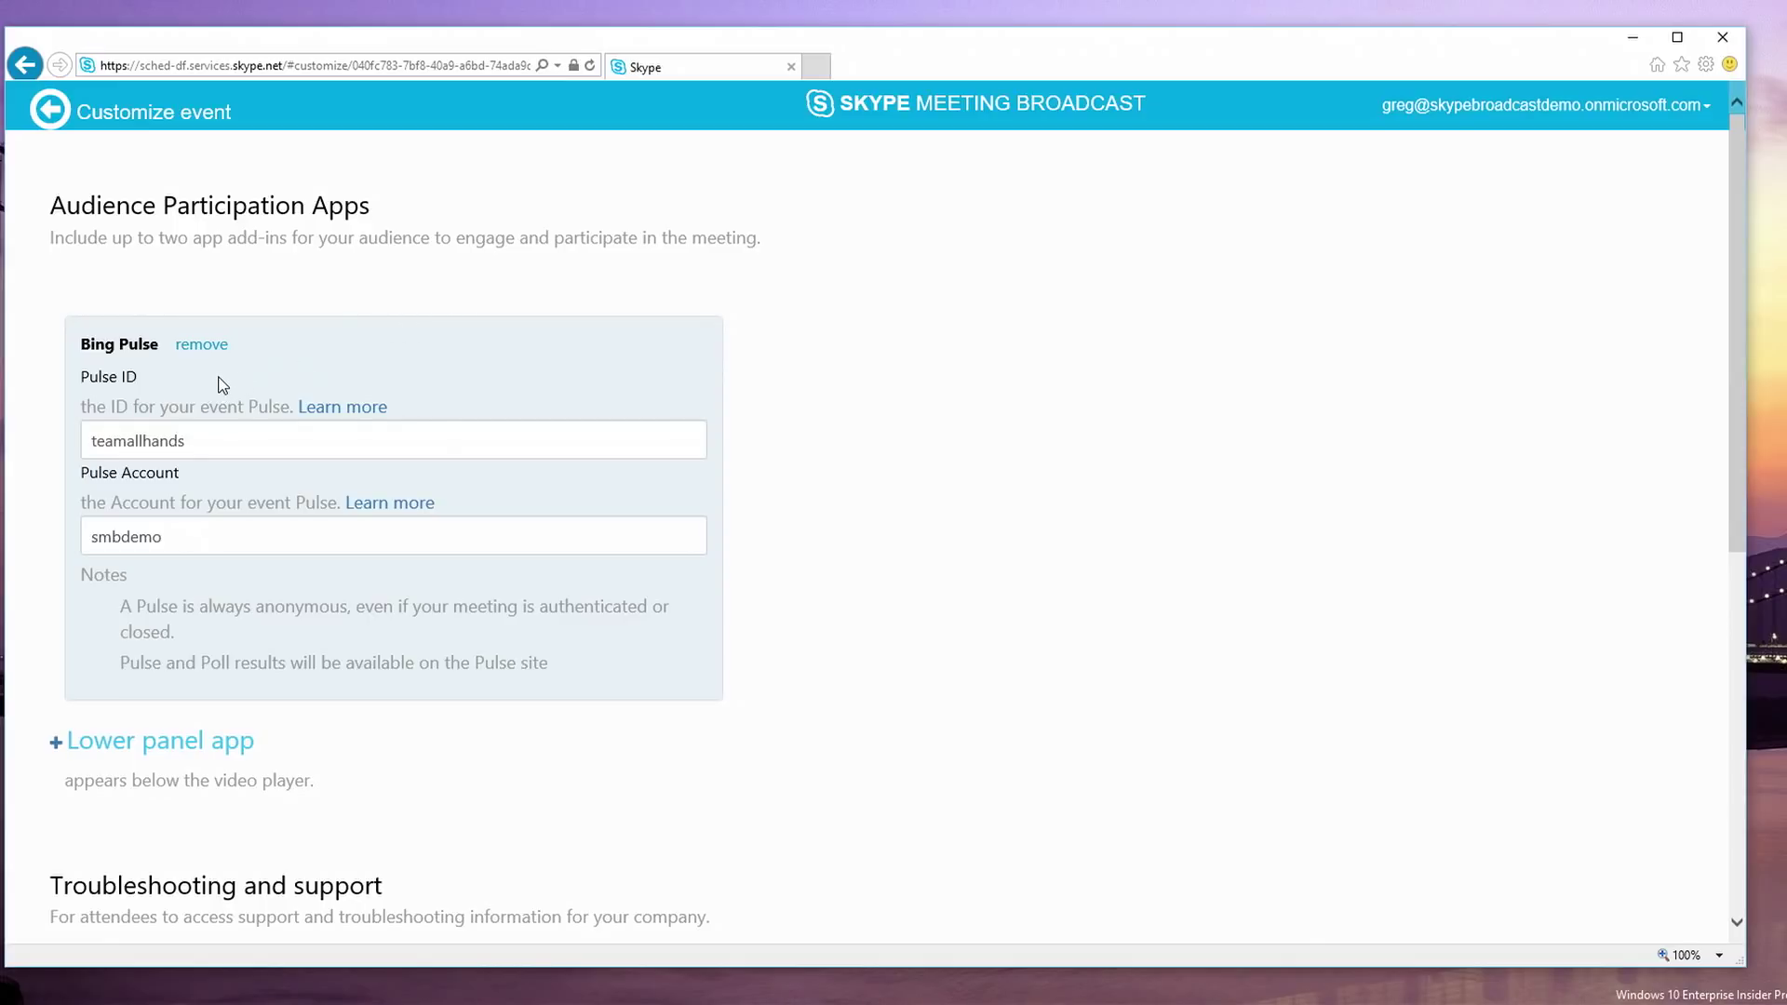
scroll(550, 429, "down", 7)
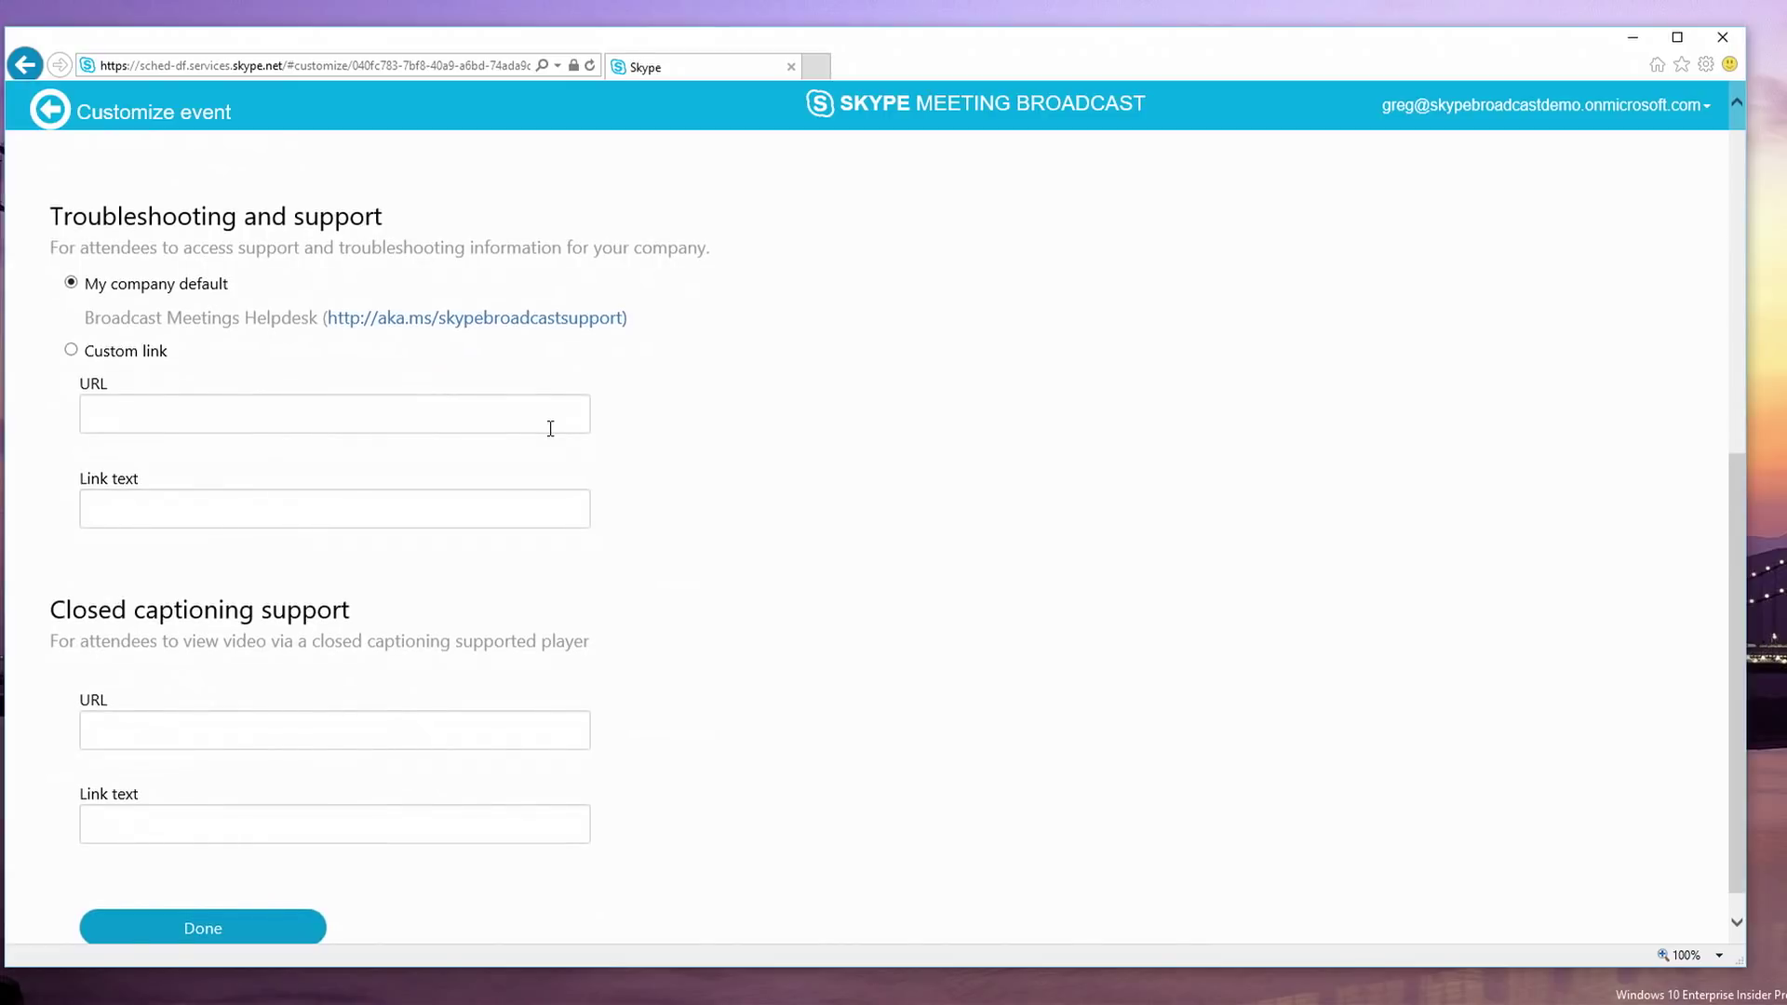
left_click(200, 929)
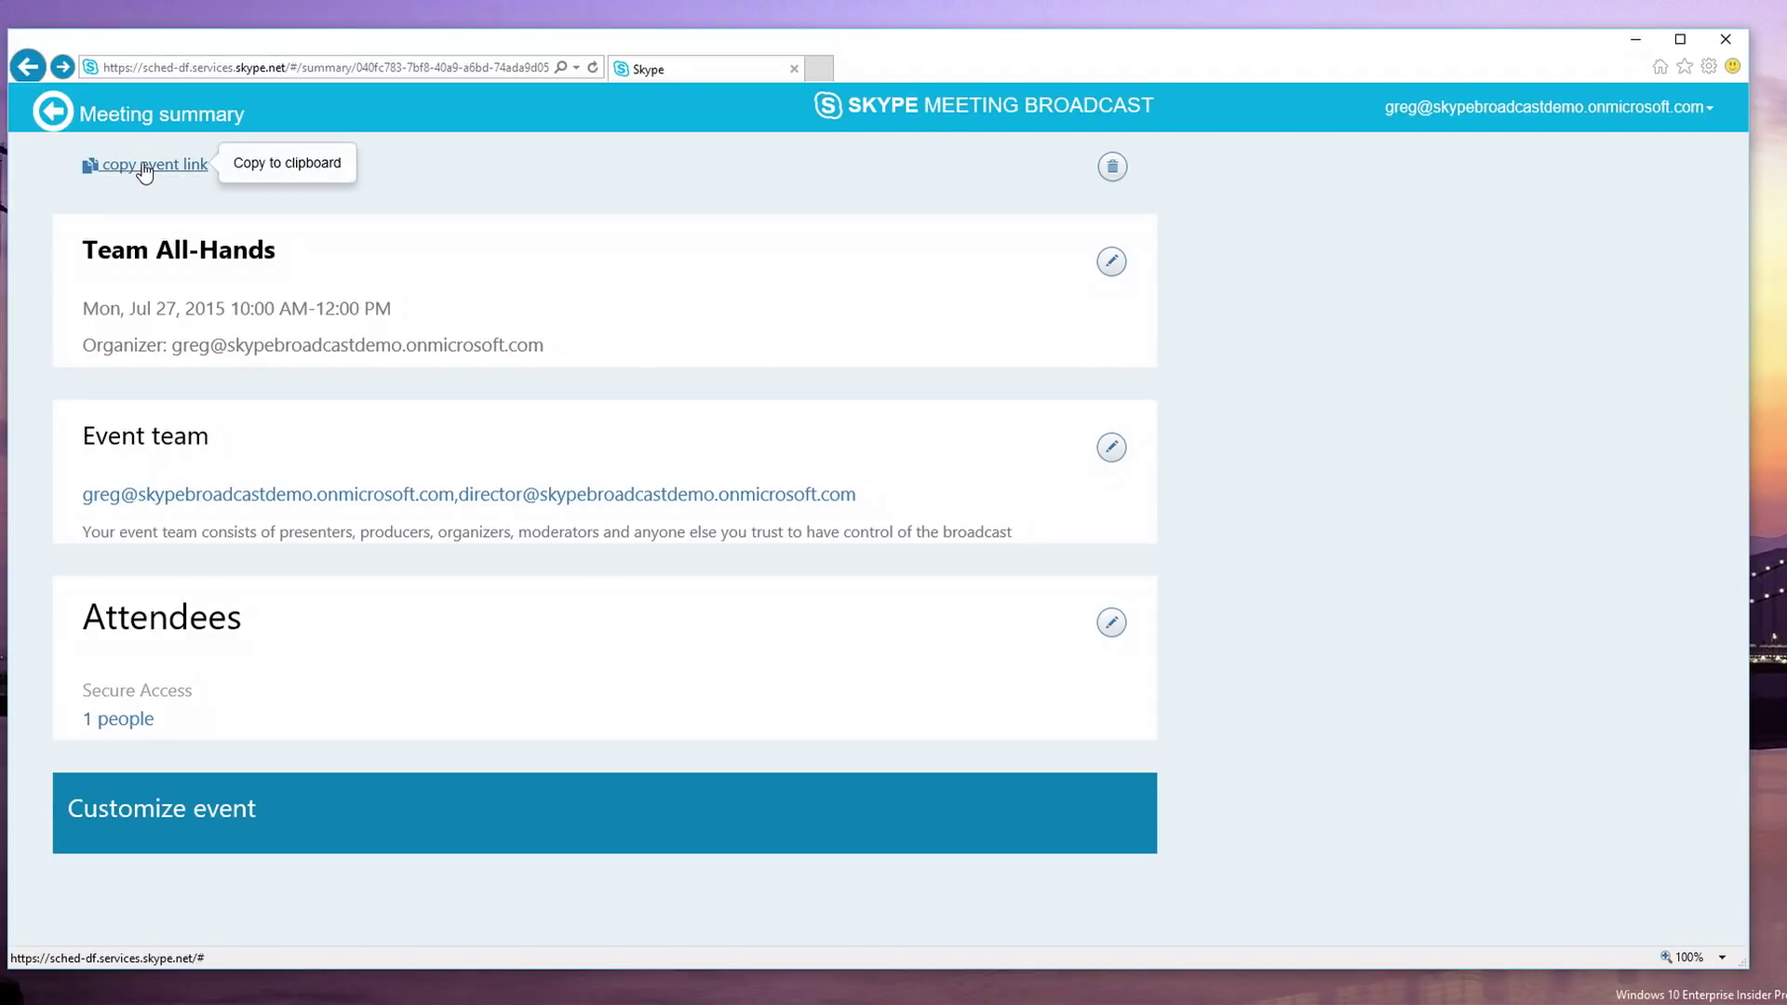
- Copy the Team All-Hands event link and switch away from the meeting summary window
left_click(144, 172)
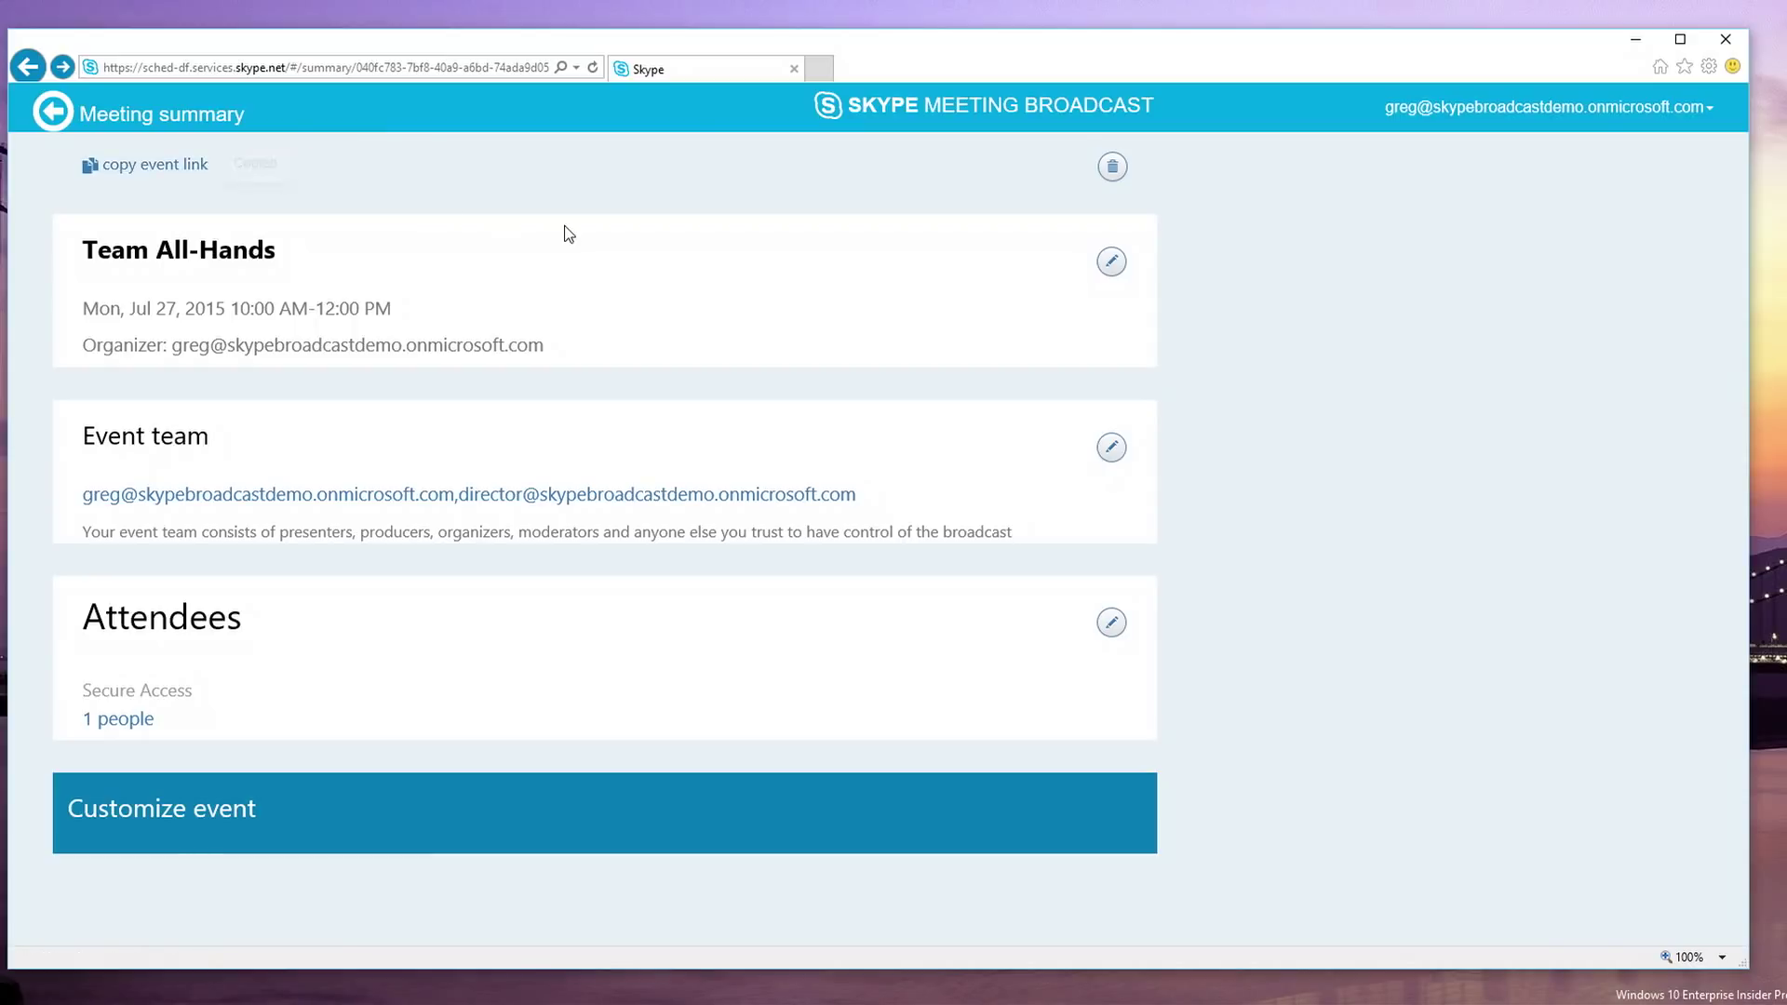
key("alt+Tab")
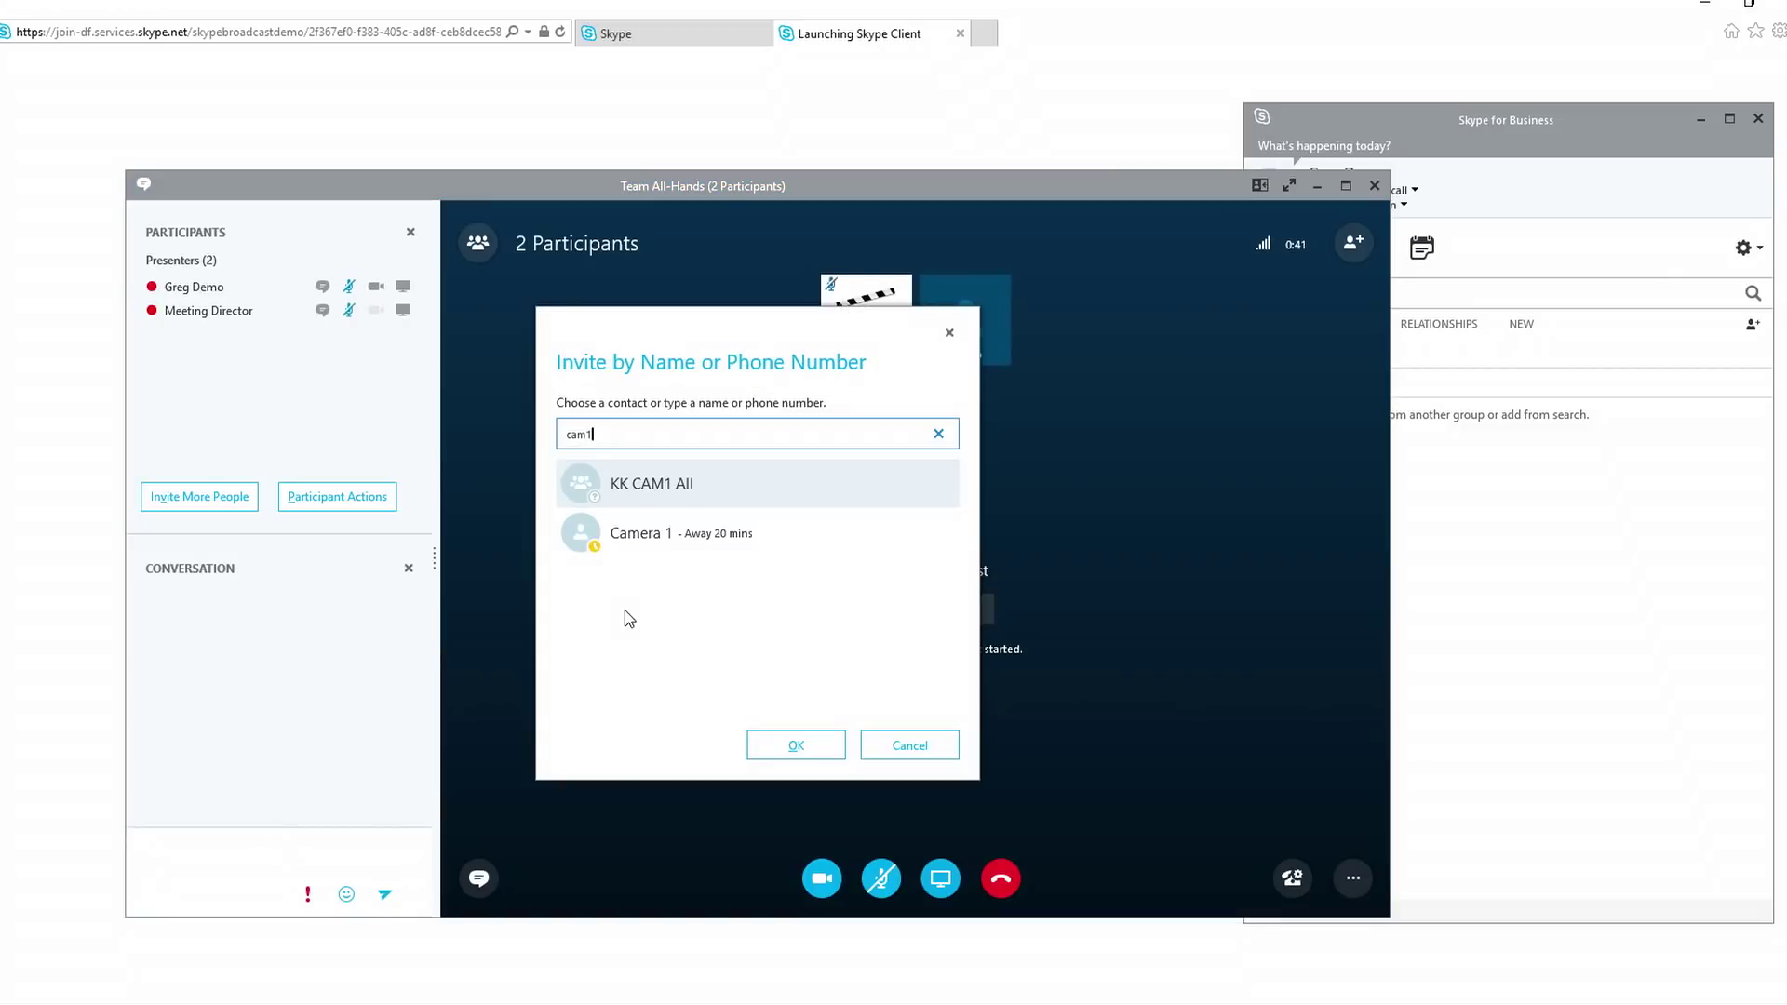
- Invite Camera 1, Camera 2 and Camera 3 to the Team All-Hands meeting, finding the last two as cam2 and cam3
double_click(580, 535)
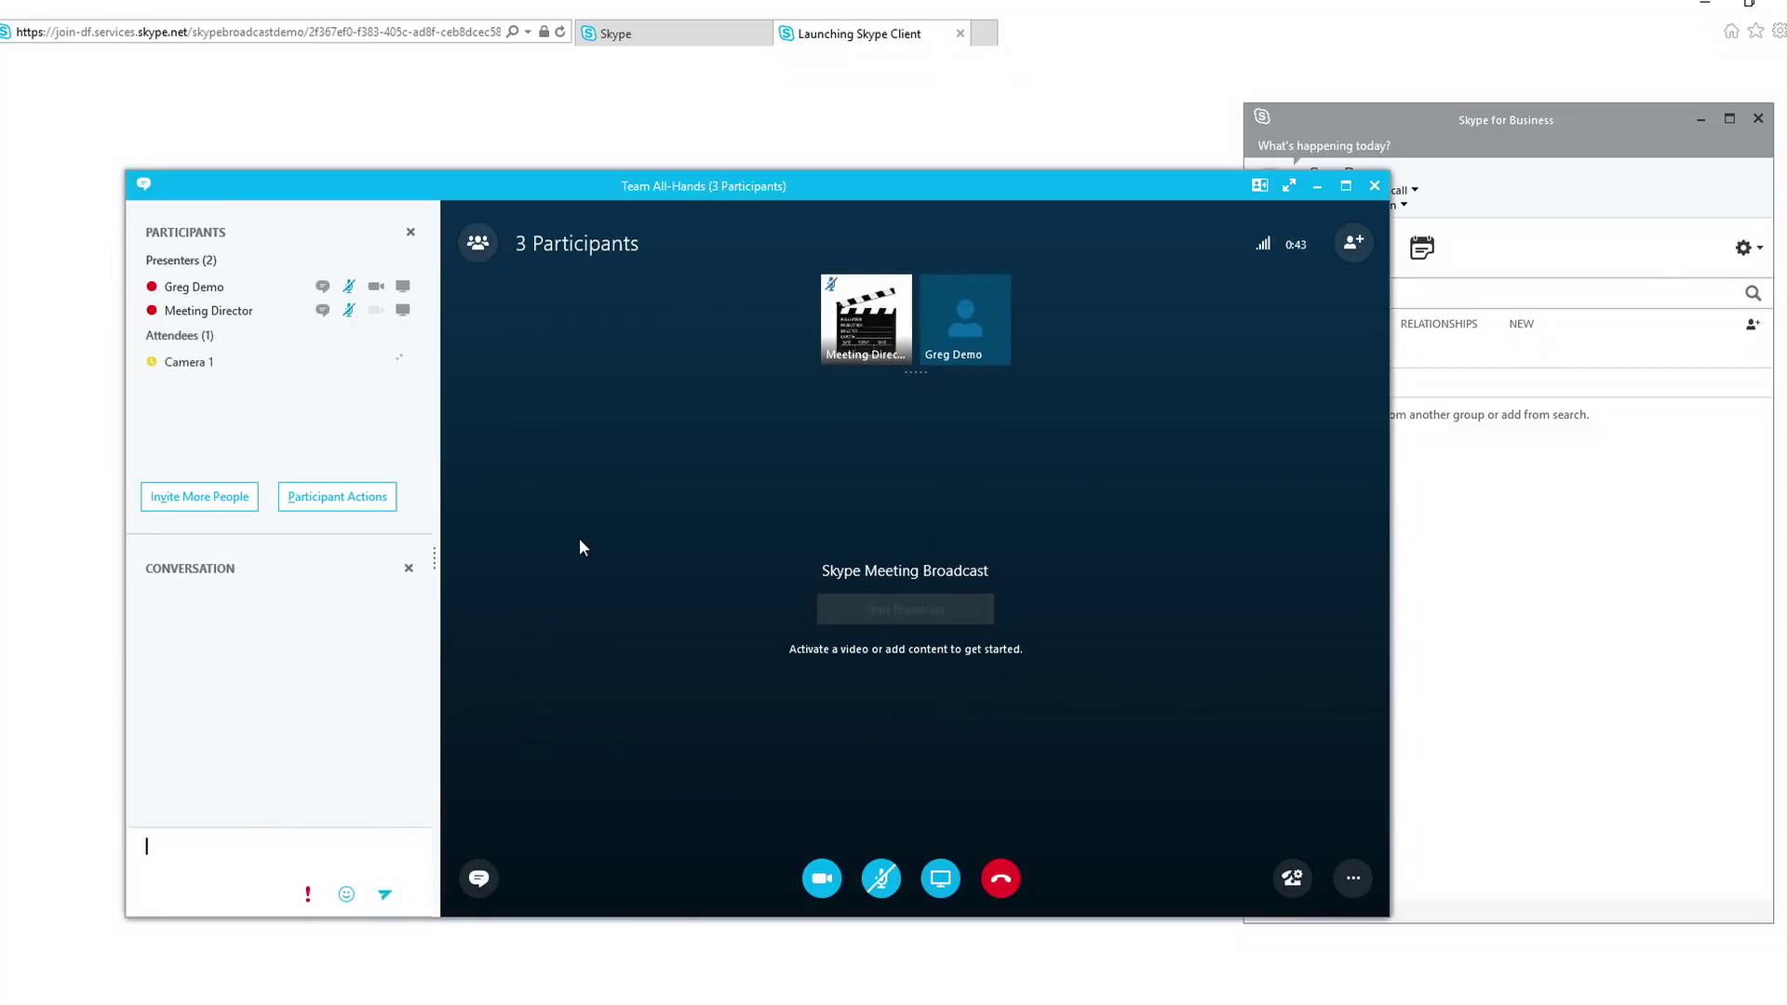
left_click(232, 499)
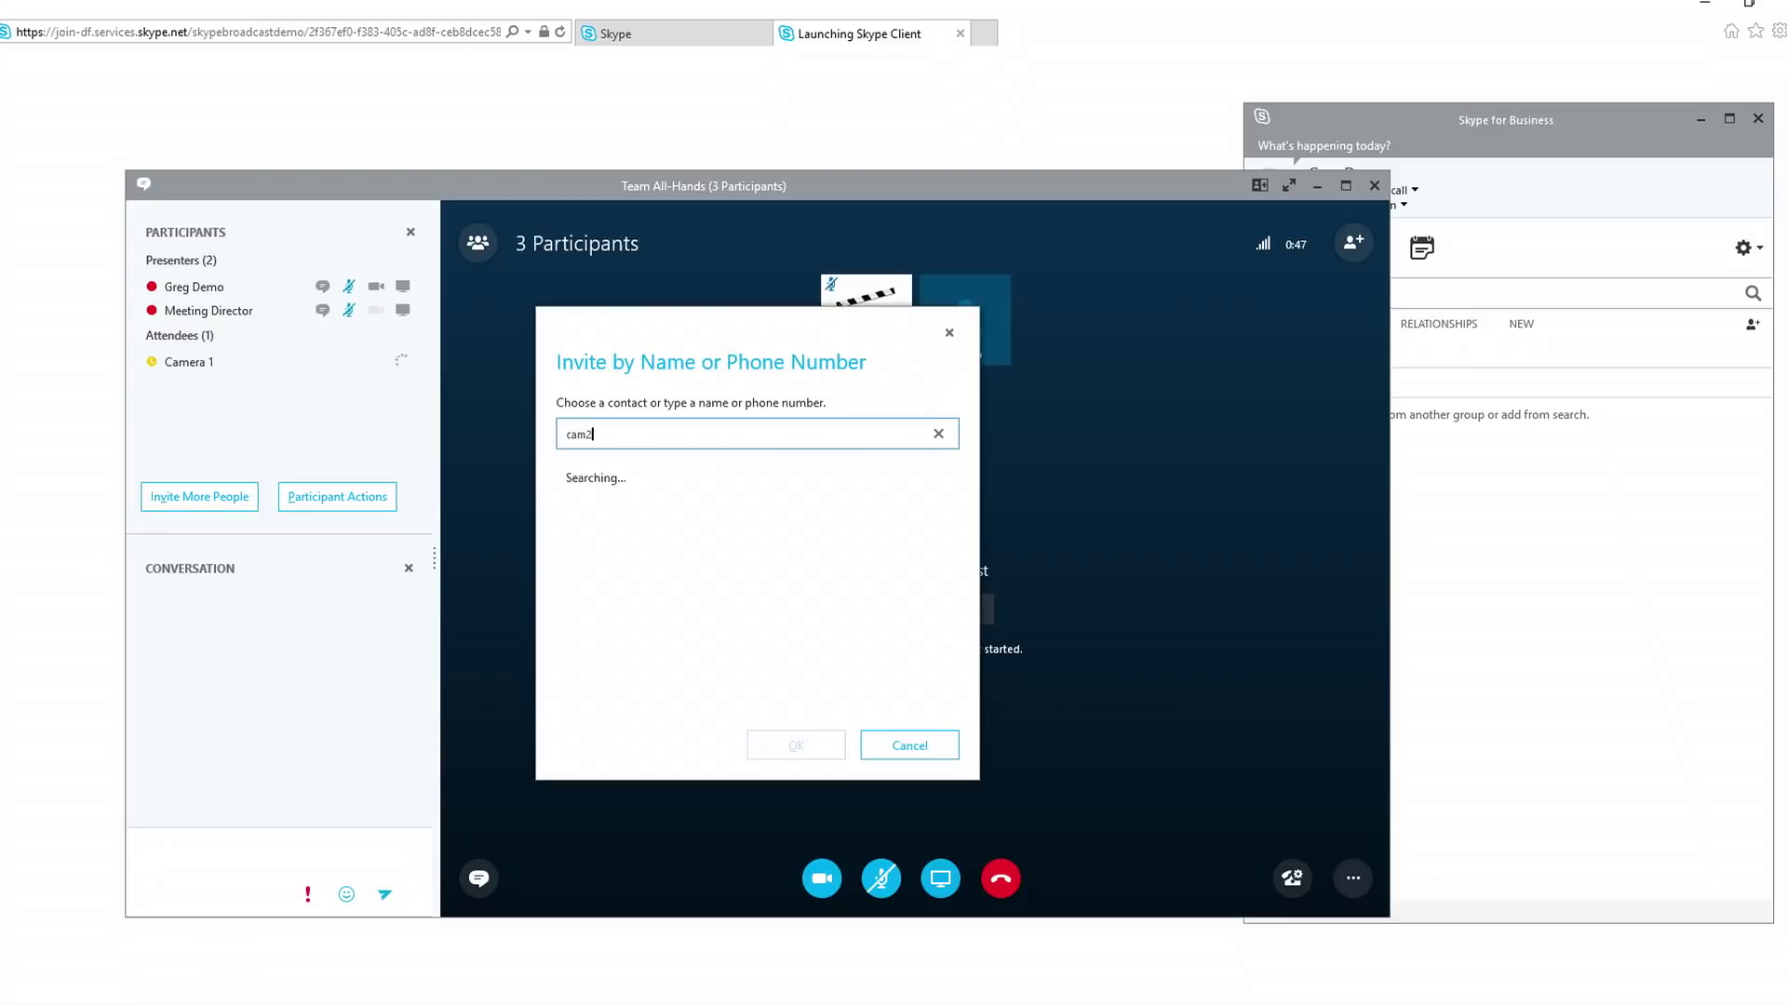
type("cam2")
double_click(559, 547)
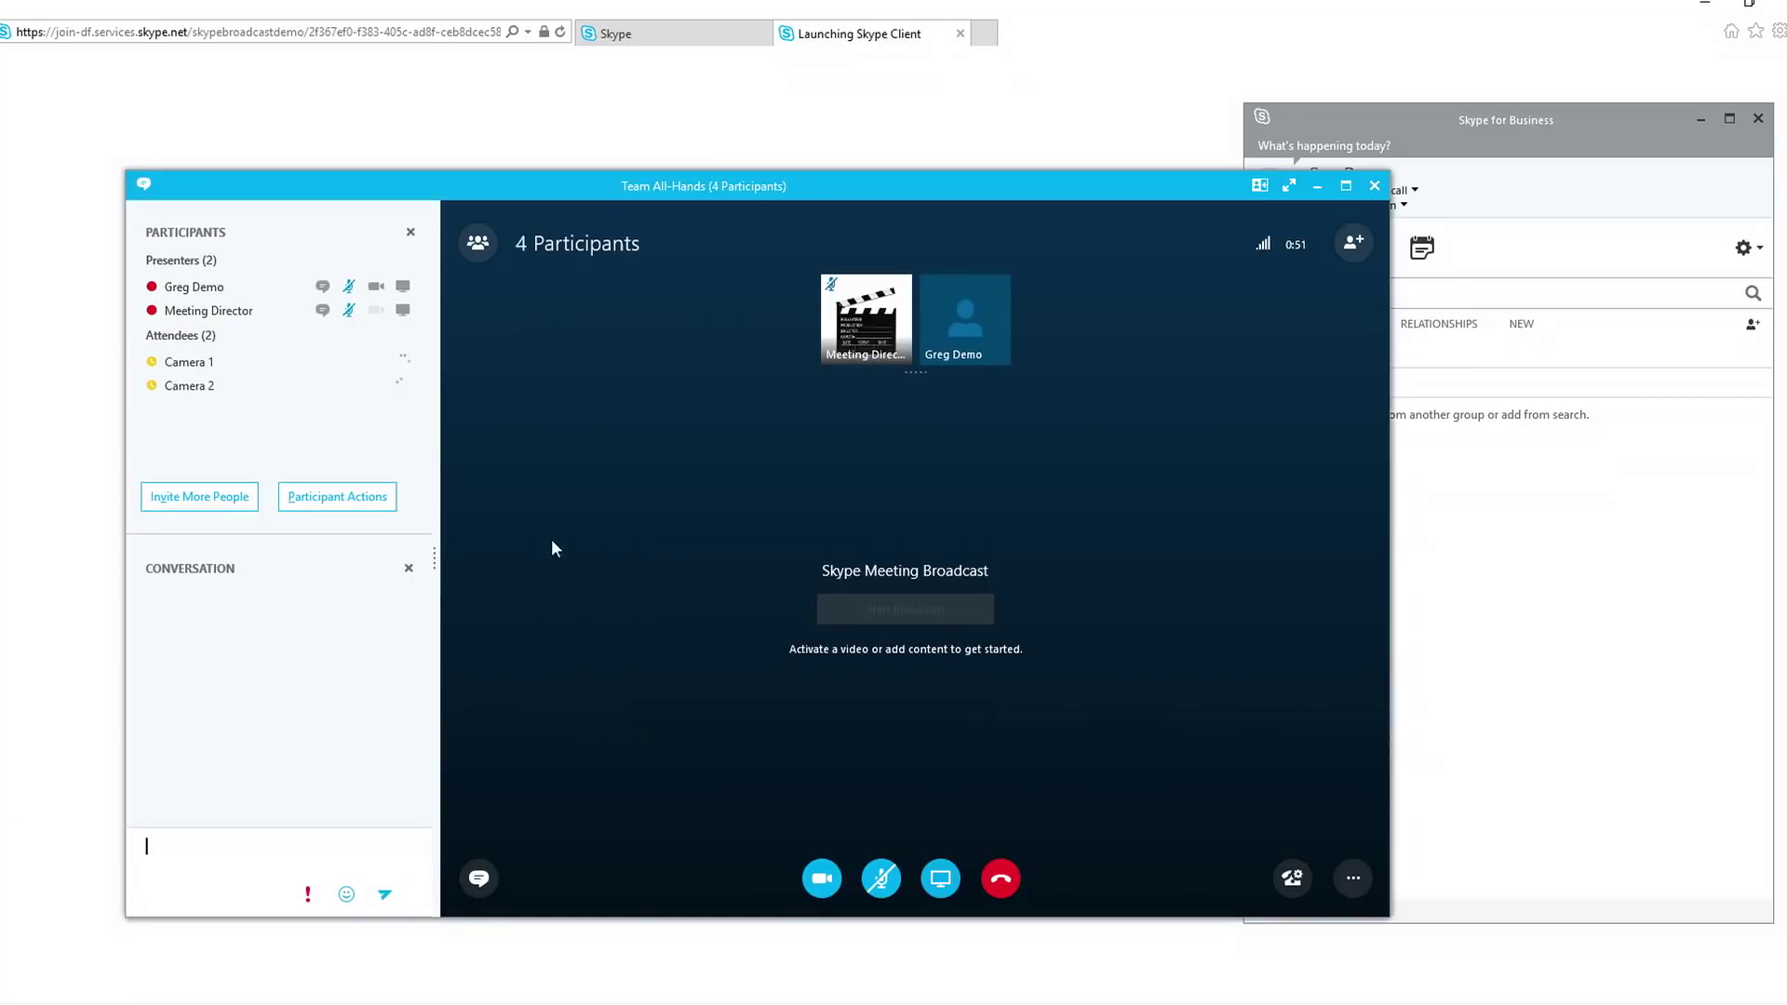
left_click(200, 496)
type("cam3")
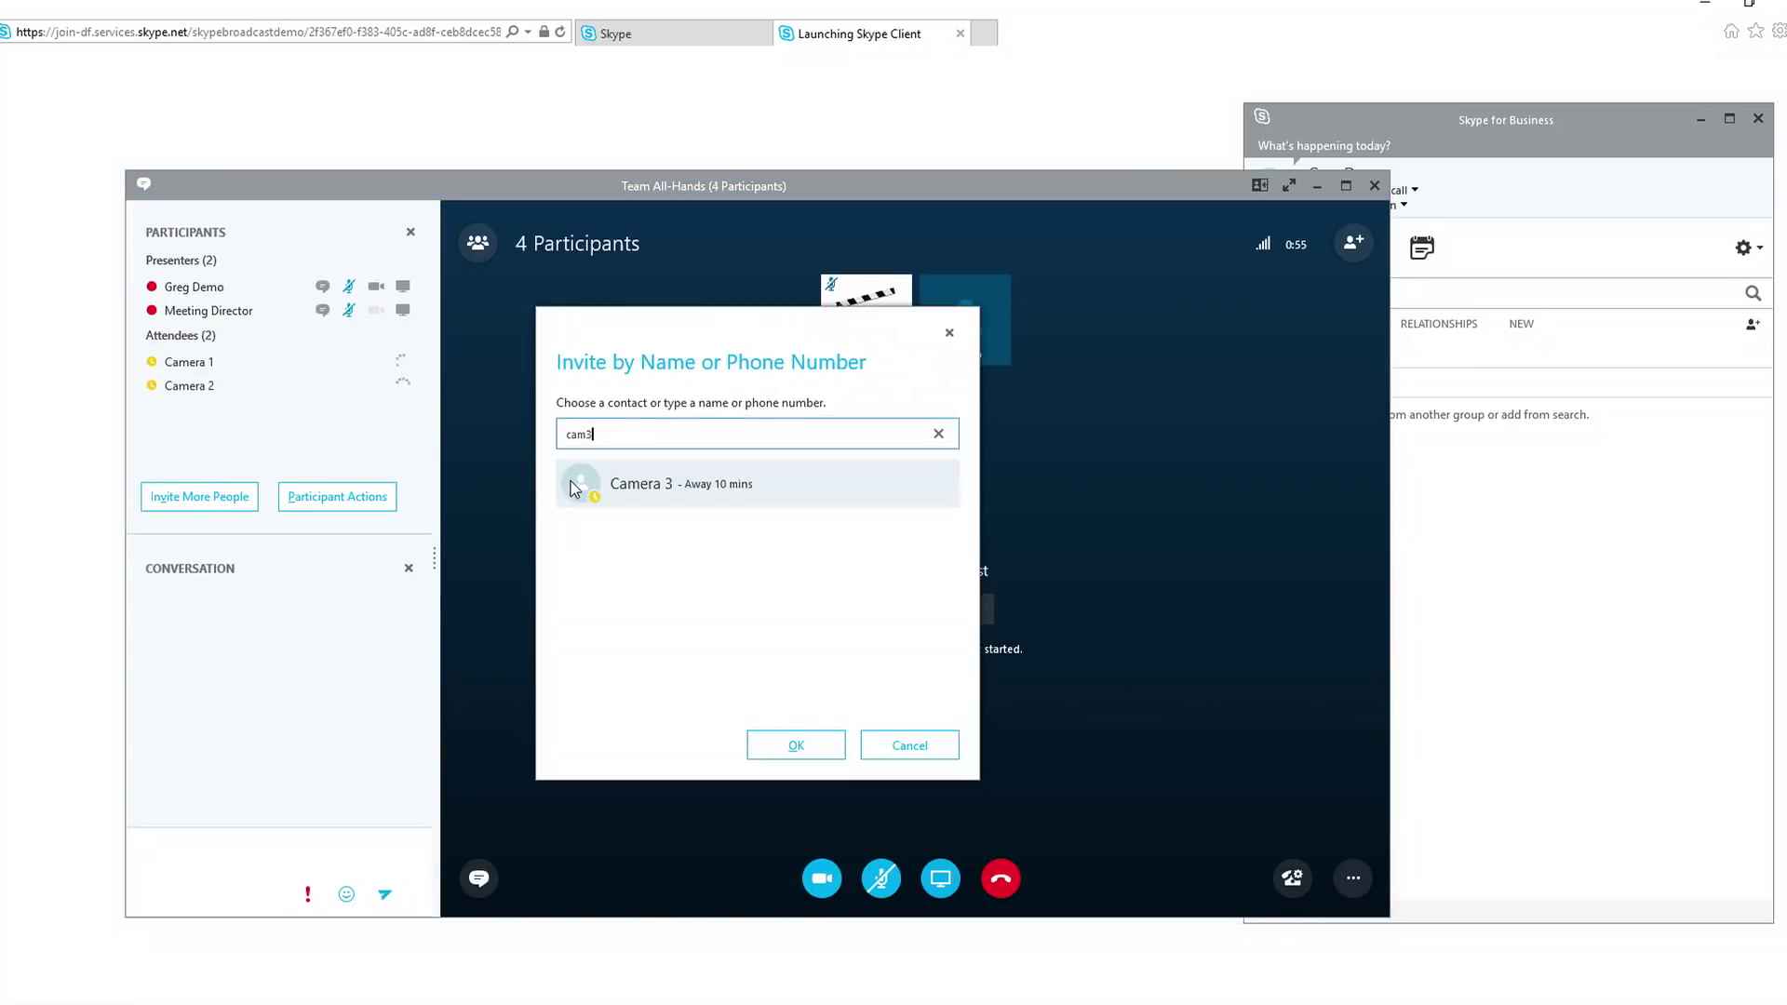
double_click(571, 485)
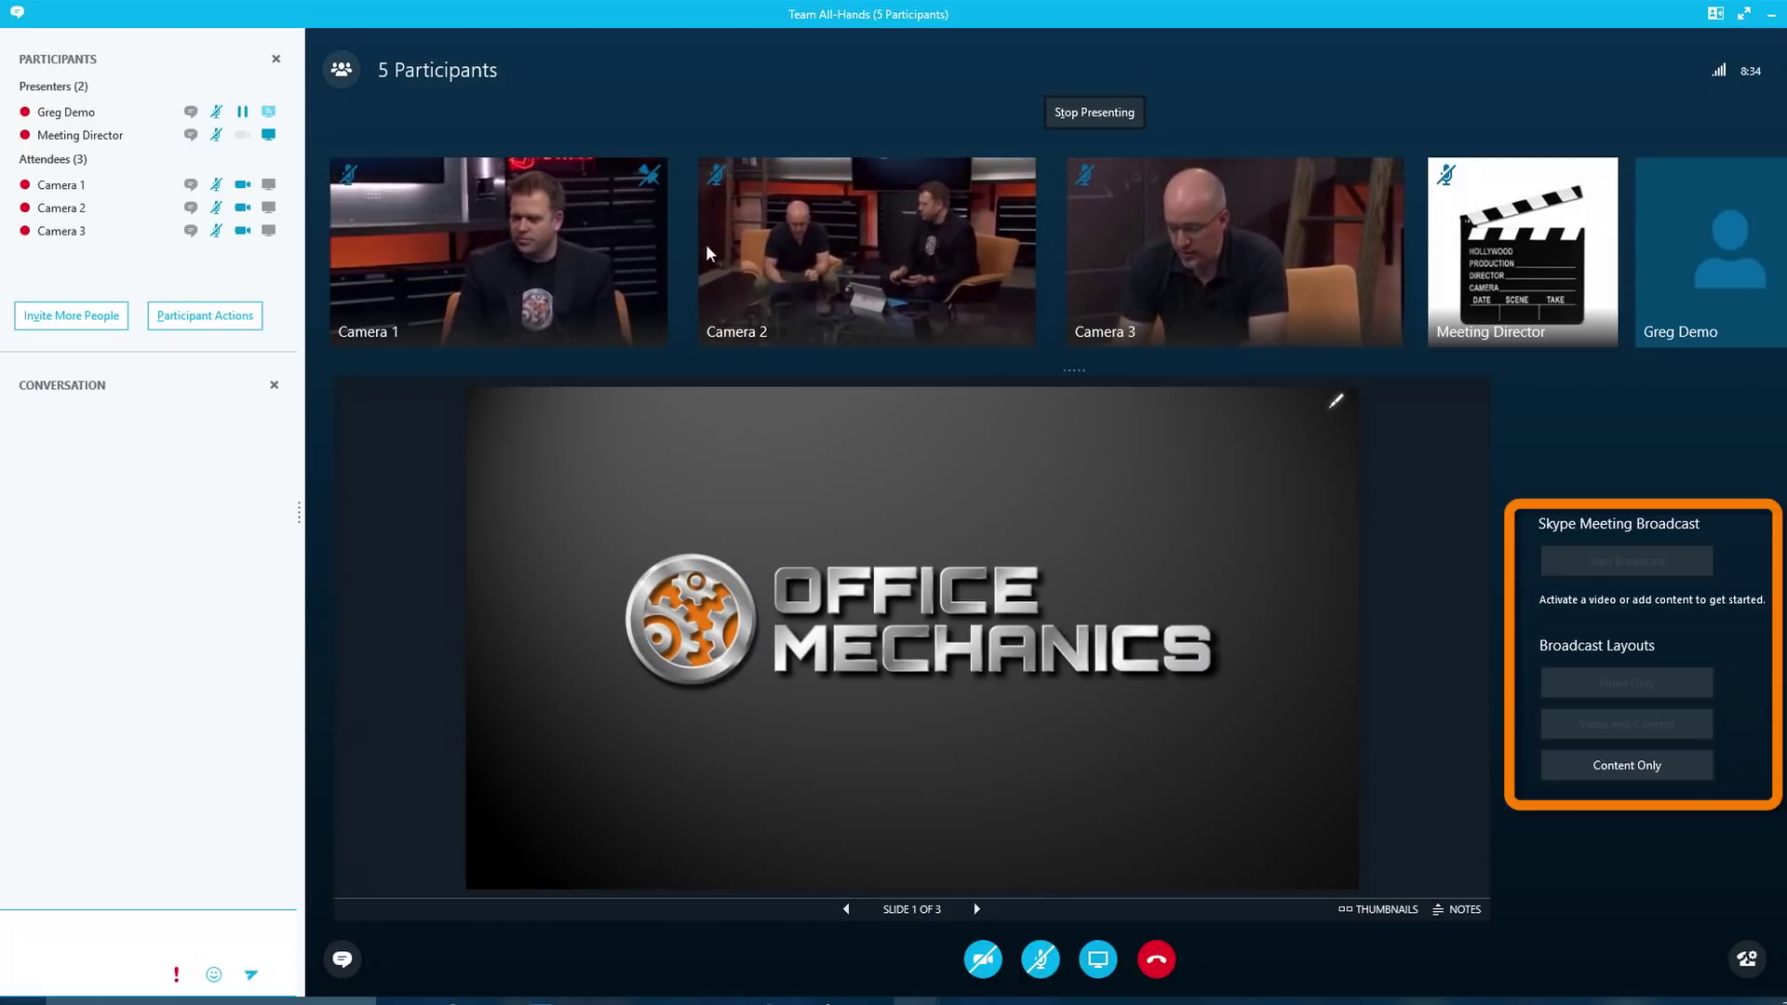
- Make Camera 2 the active video for broadcasting and choose the Video and Content broadcast layout
right_click(780, 254)
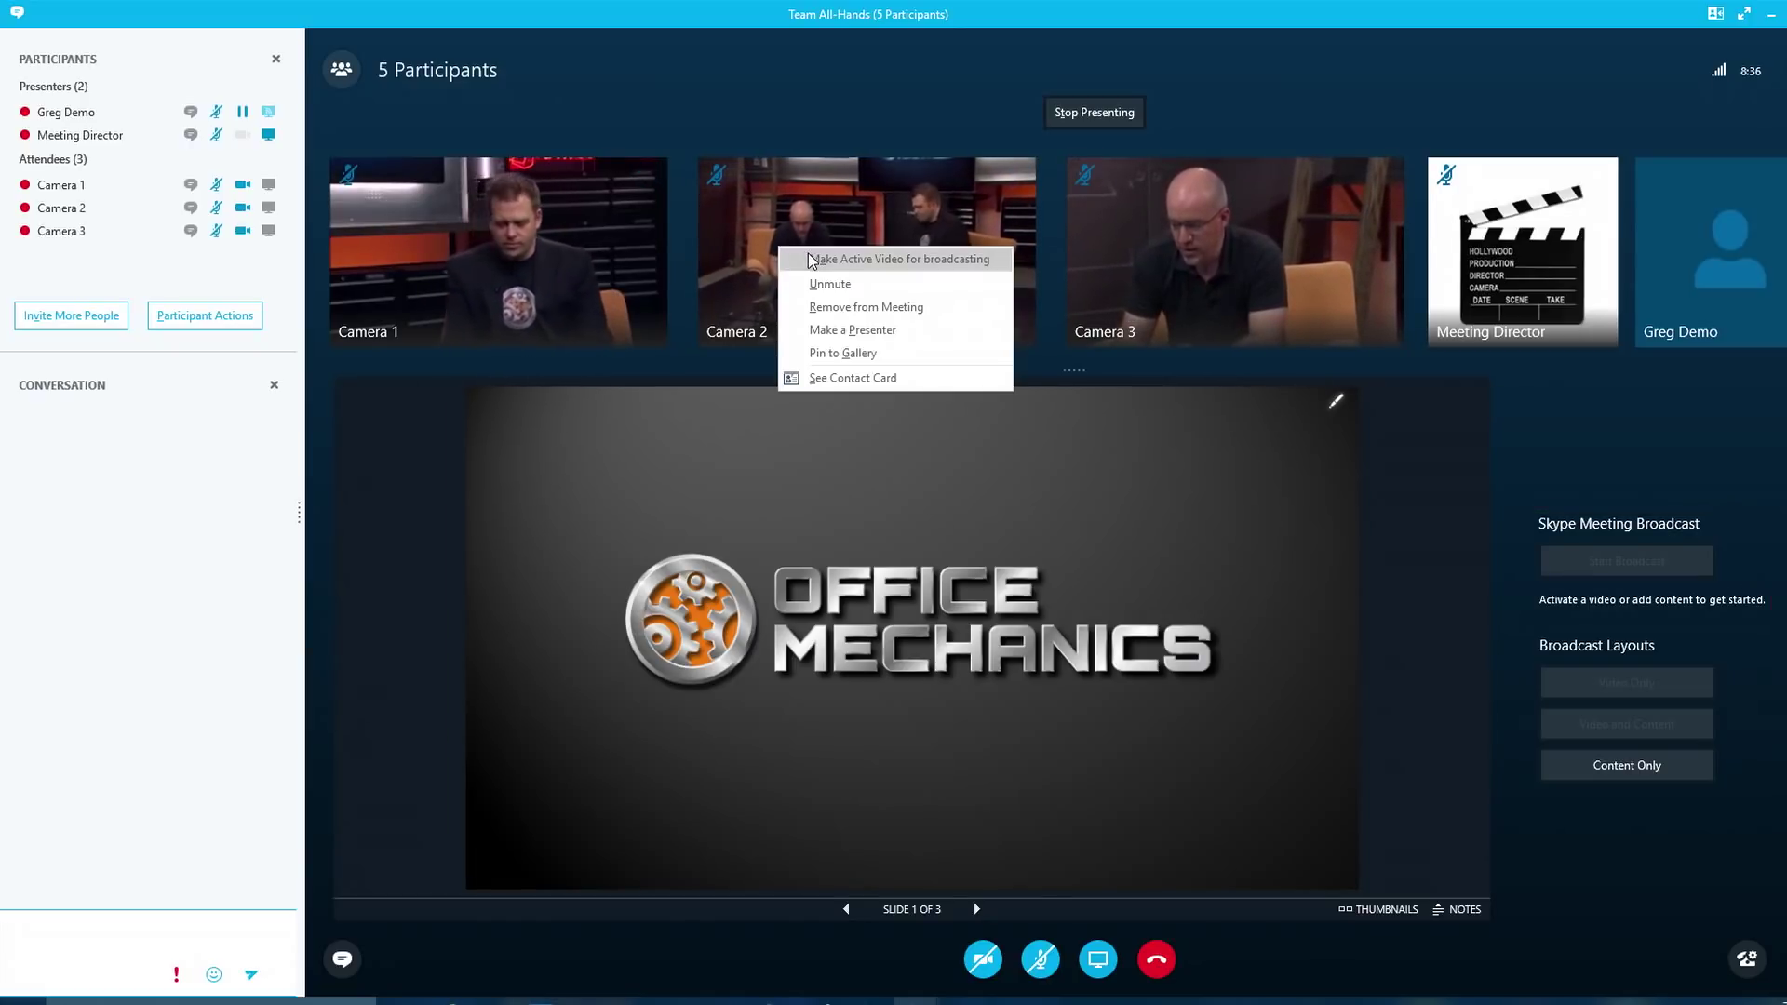
left_click(809, 259)
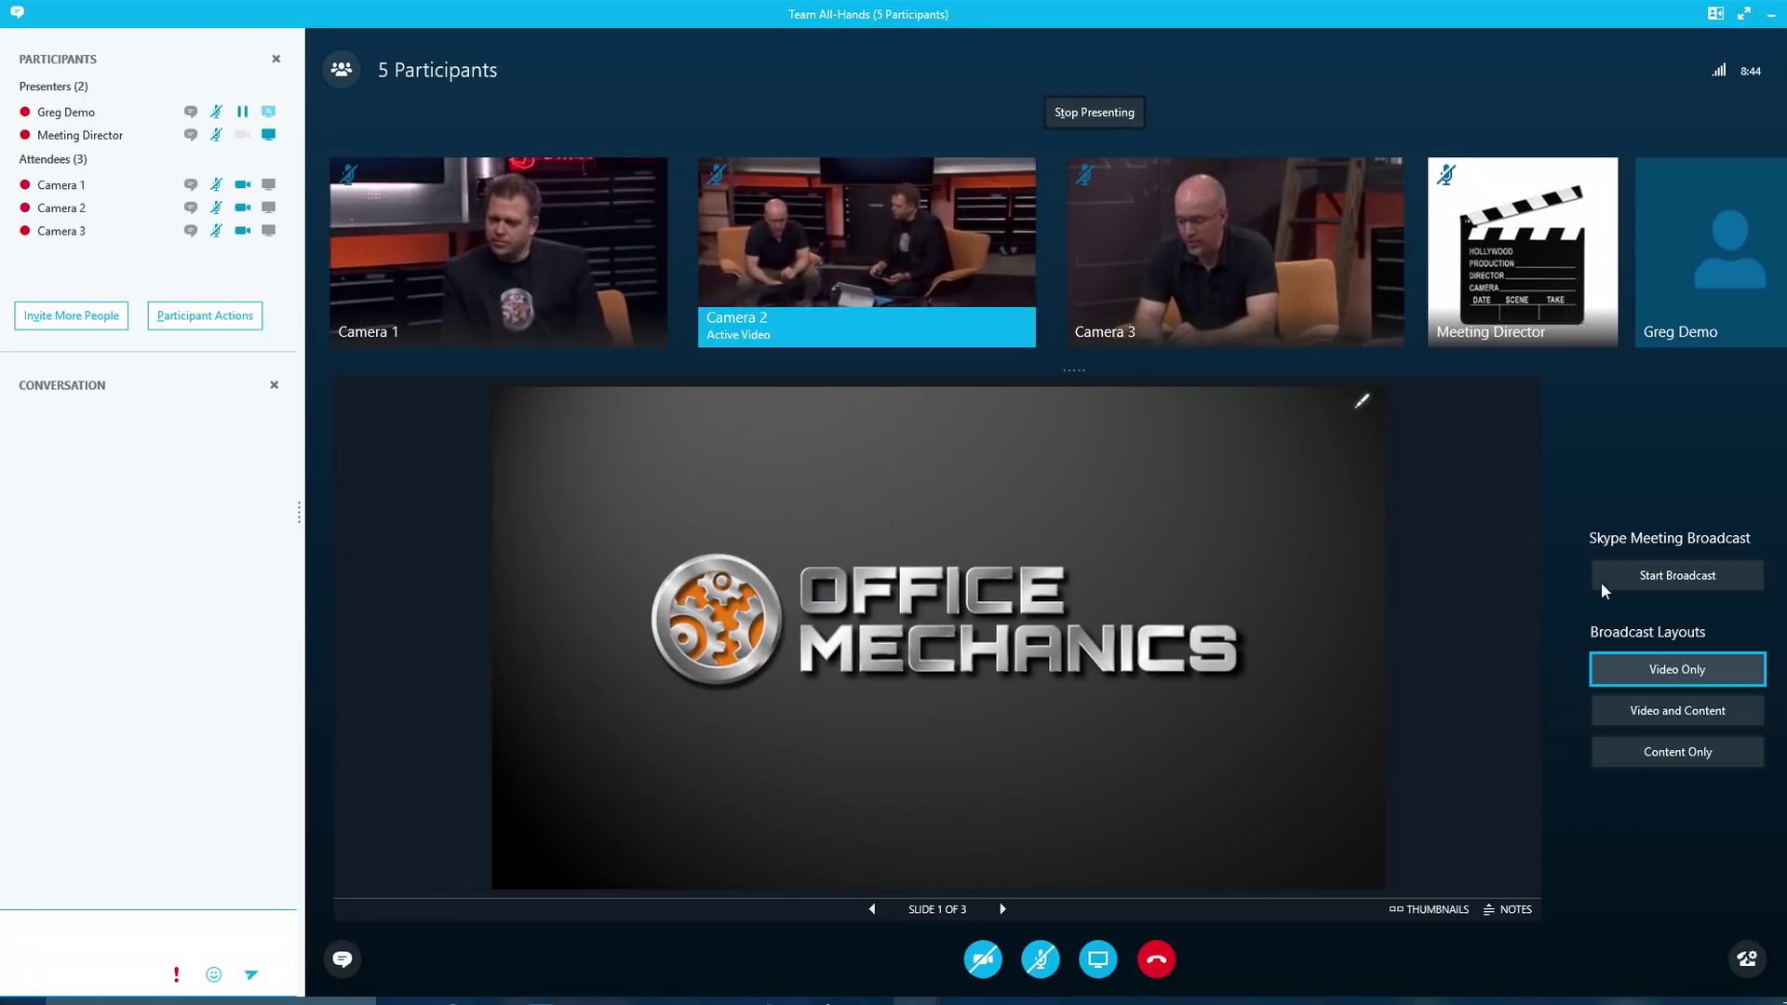
left_click(1665, 711)
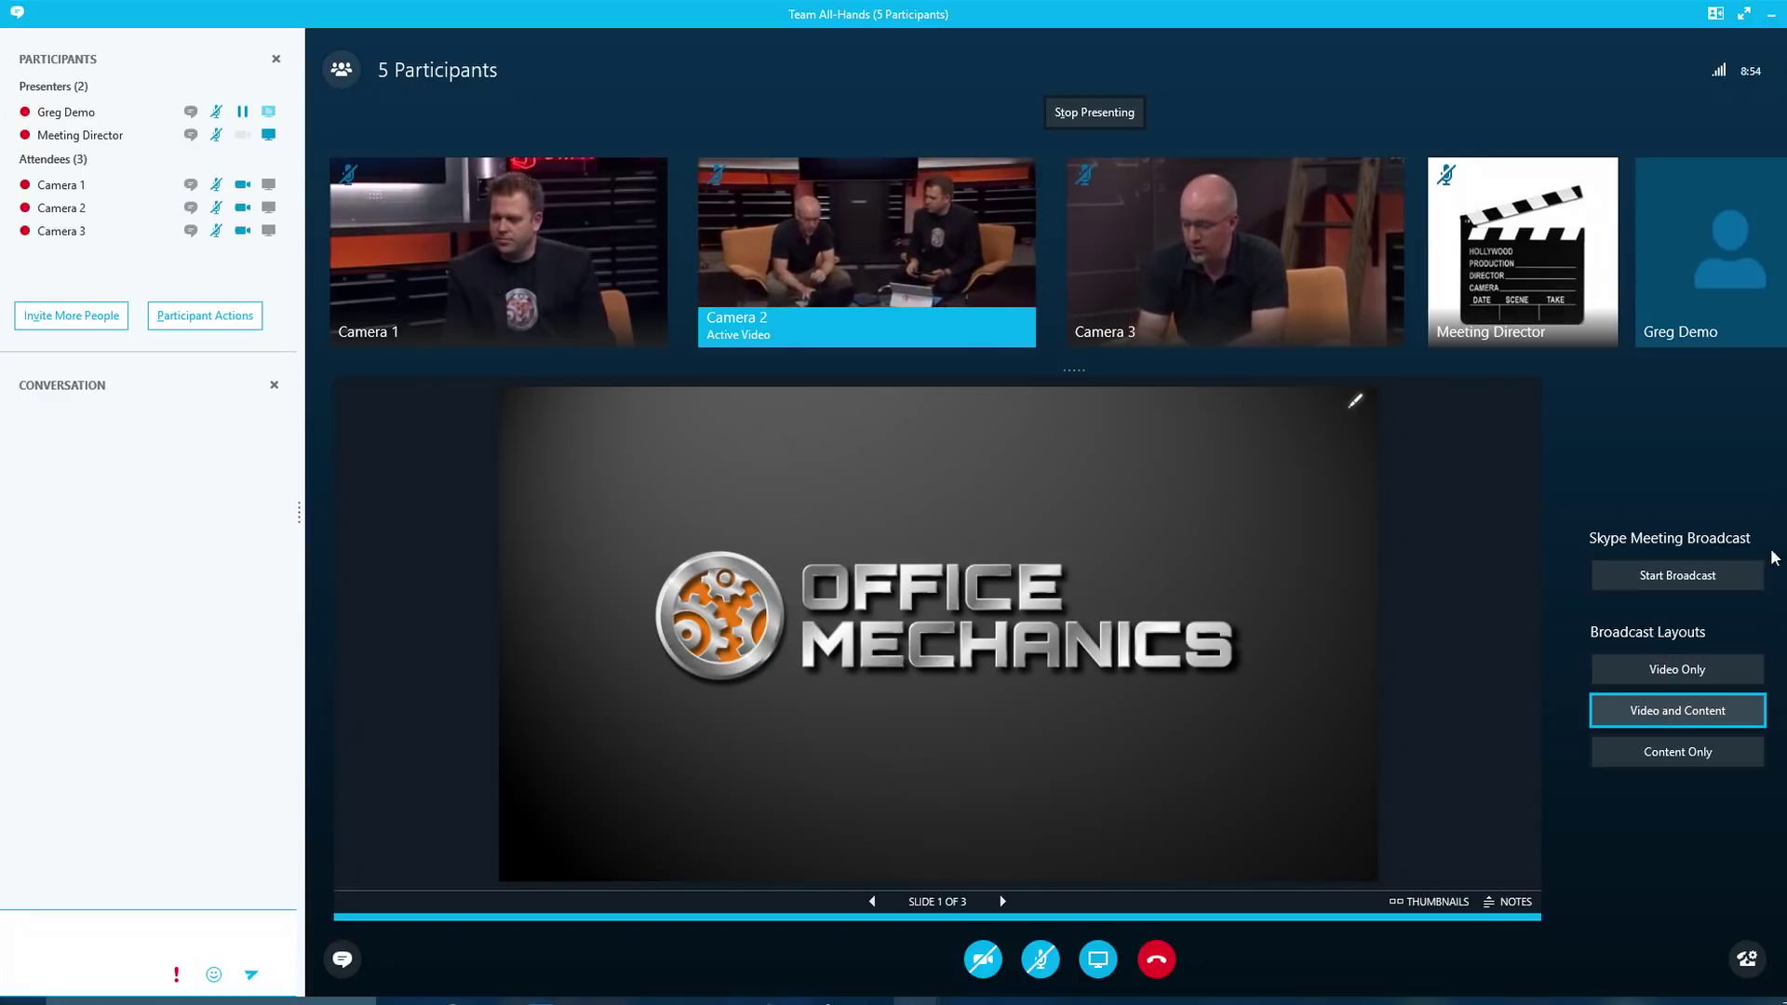
- Start the Team All-Hands broadcast with the Video and Content layout and confirm the start
left_click(1659, 576)
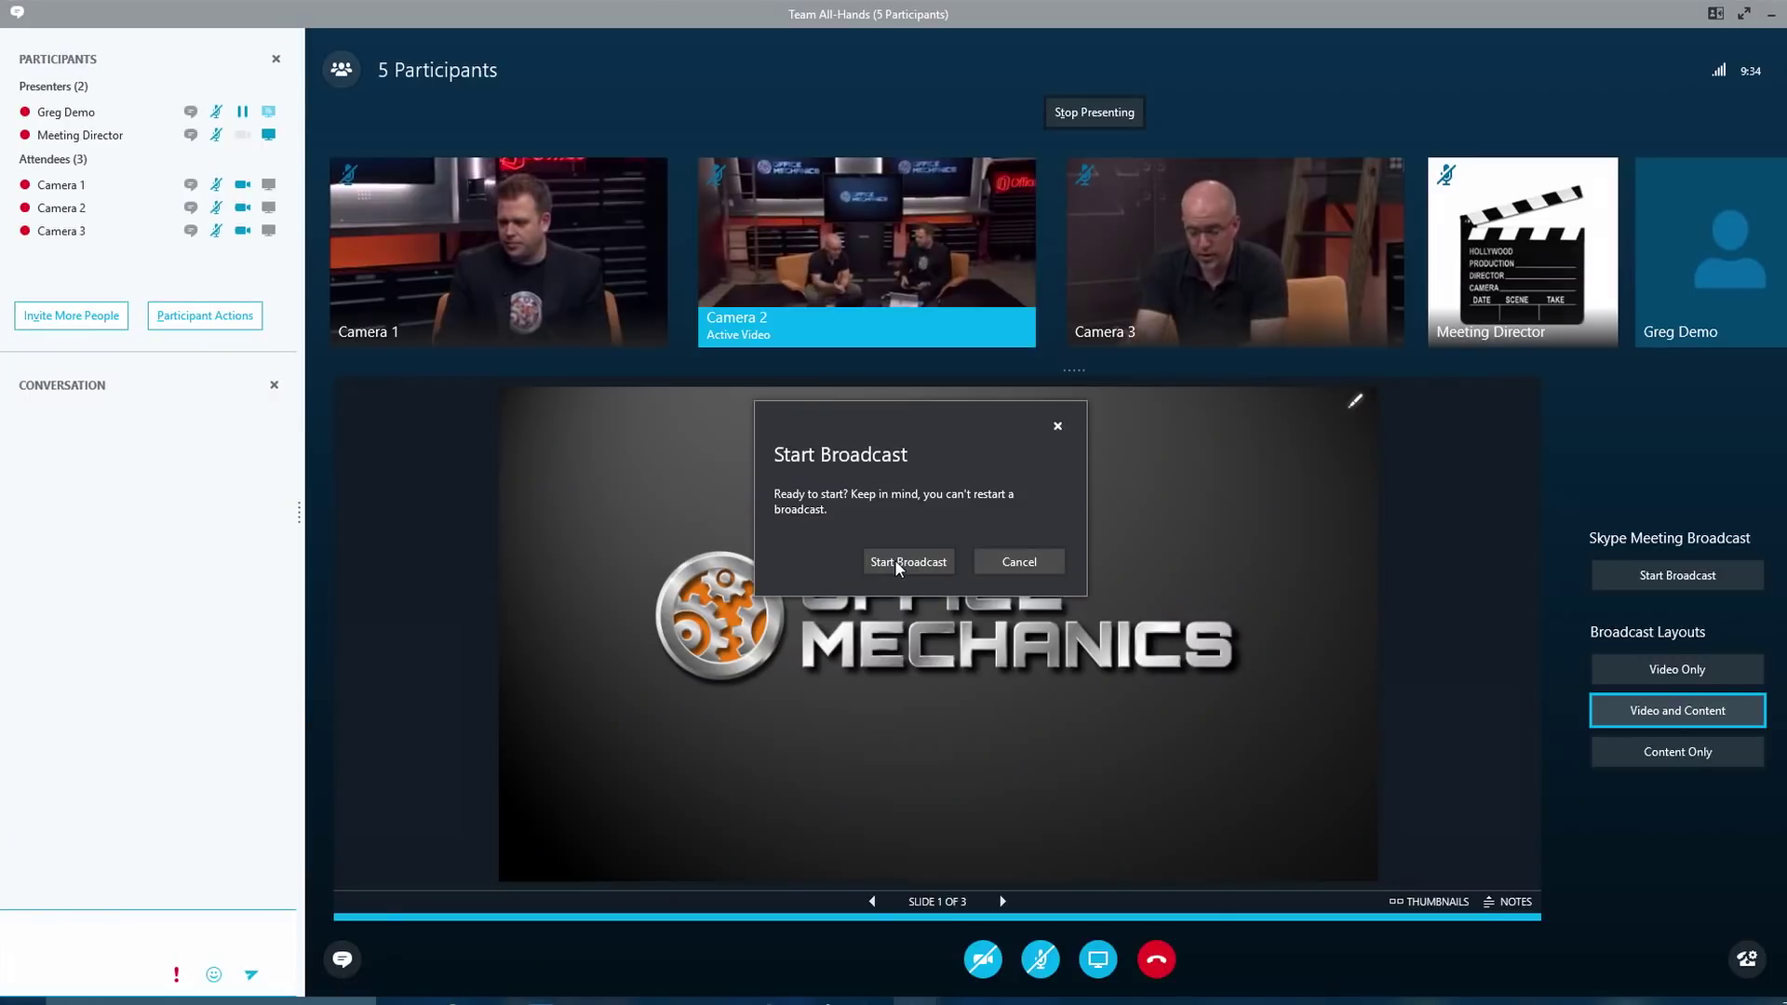
left_click(896, 560)
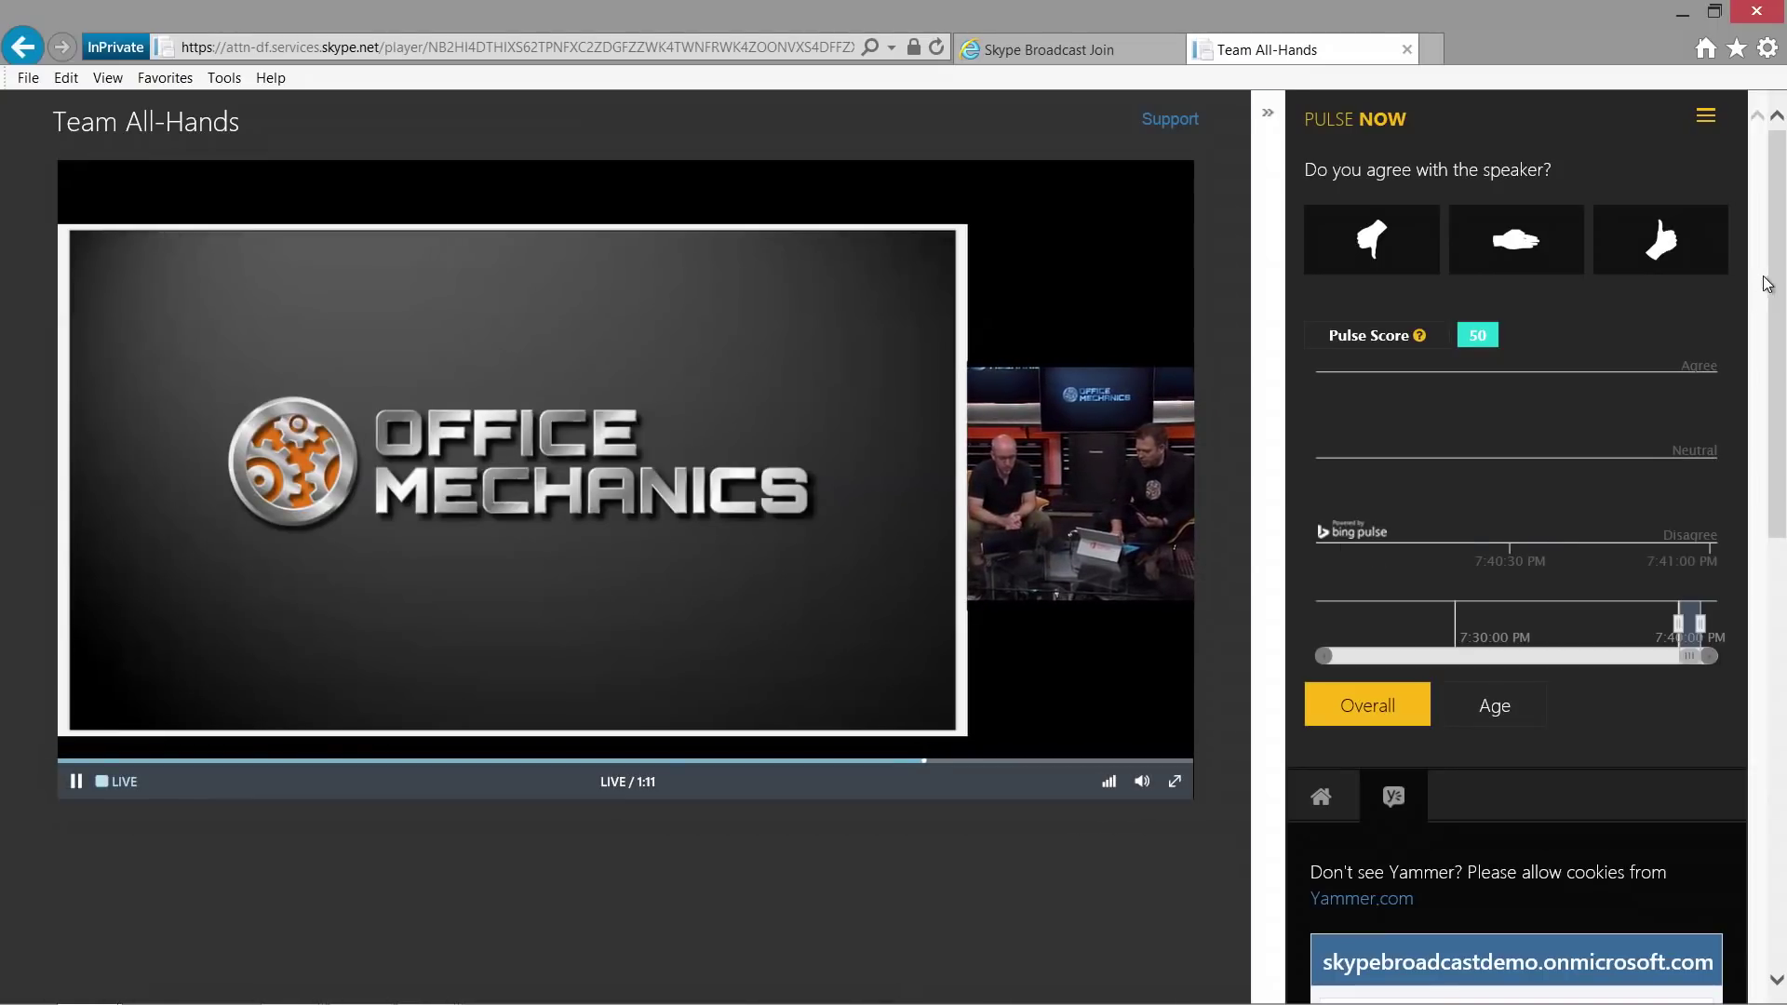
- In the browser's attendee view of Team All-Hands, vote thumbs-up on agreeing with the speaker and save the Pulse profile
left_click_drag(1785, 264, 1784, 551)
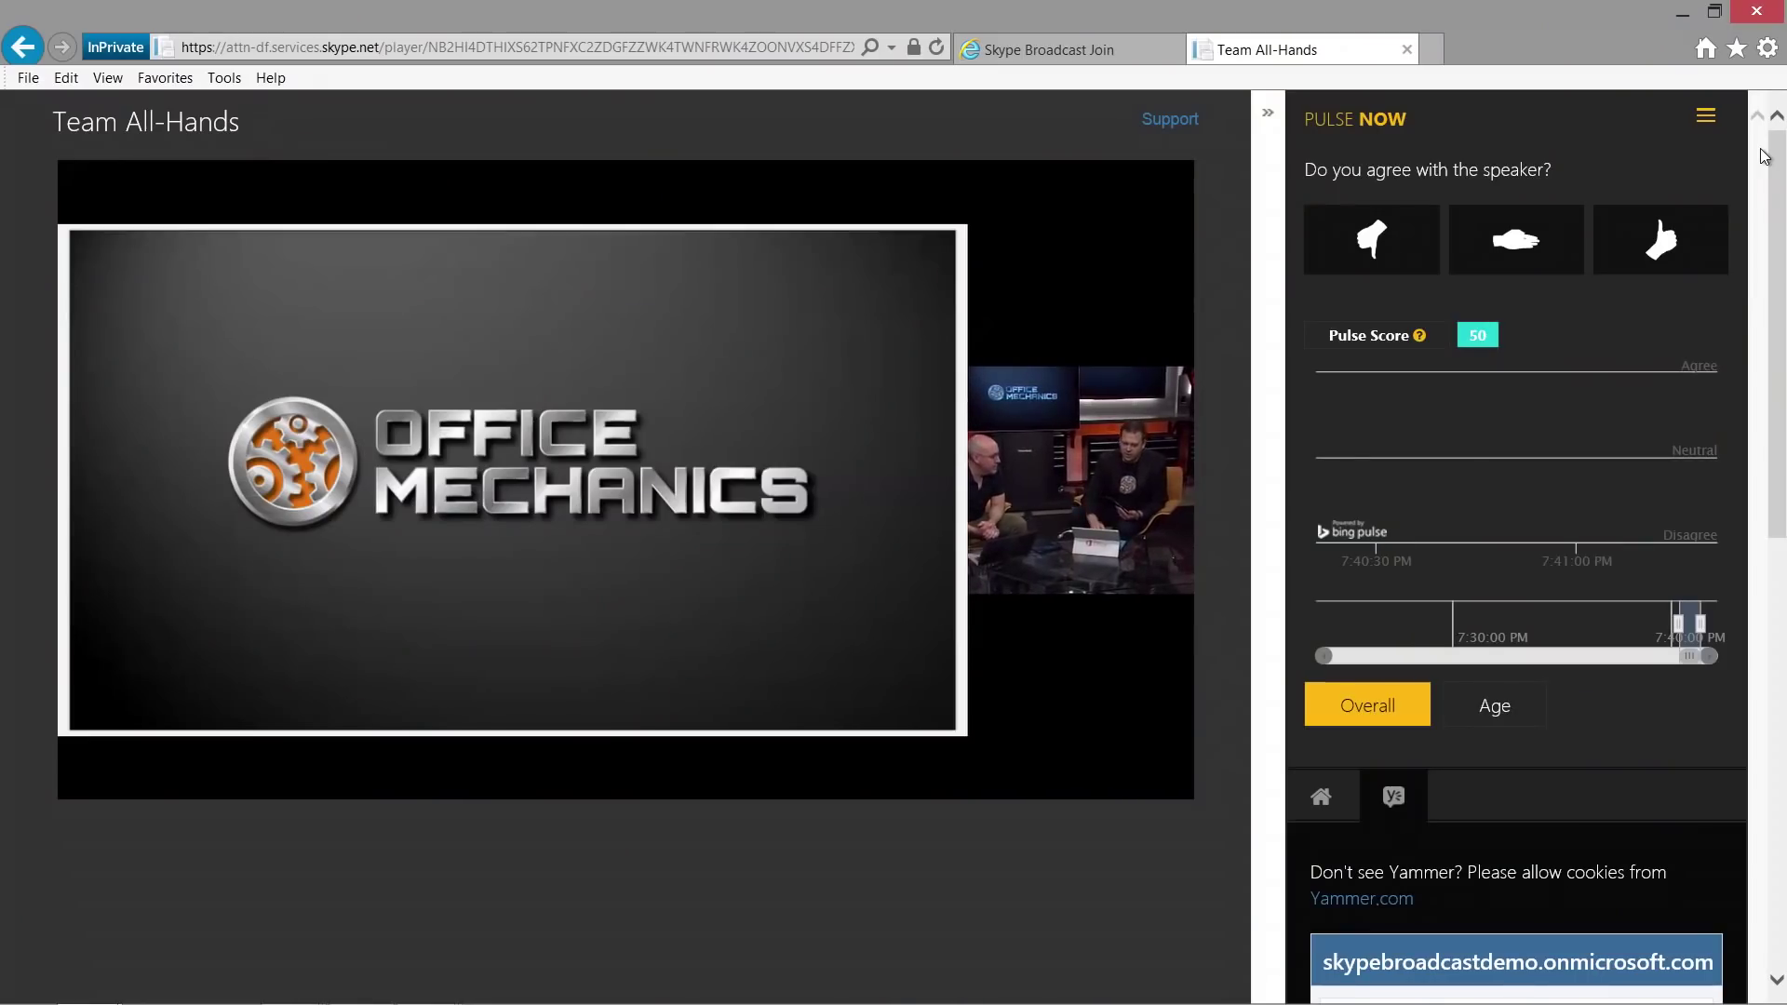
left_click(1662, 242)
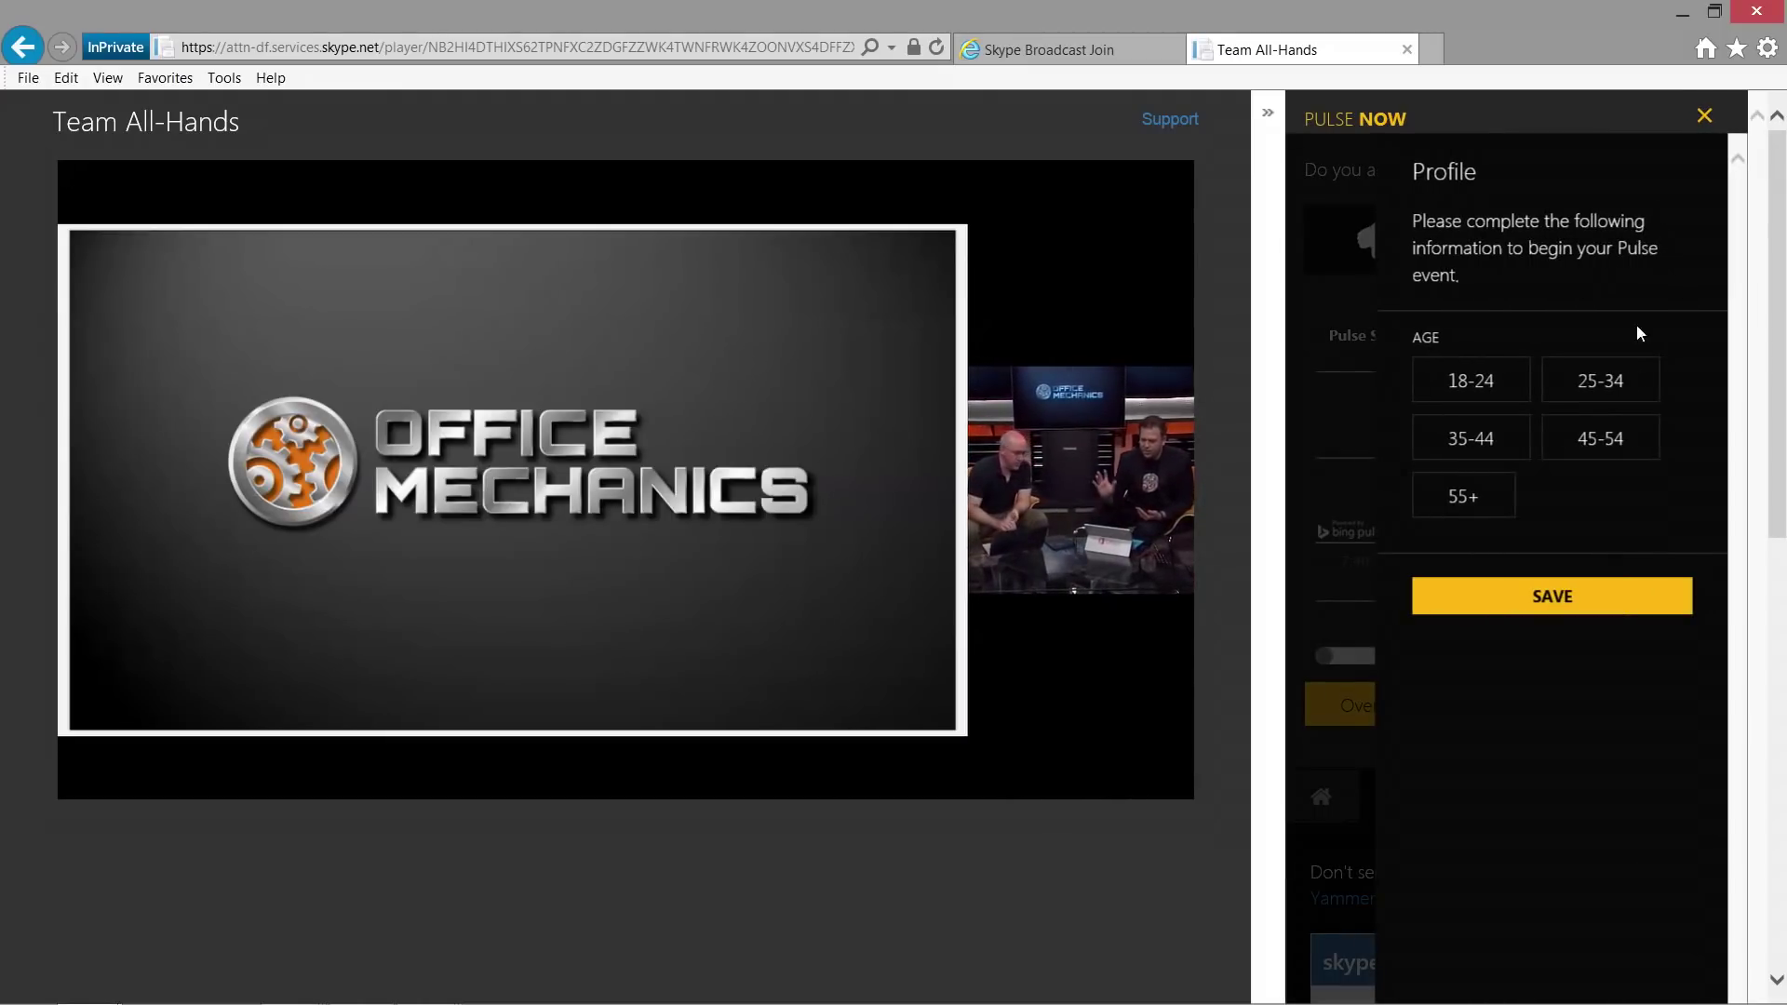
left_click(1555, 596)
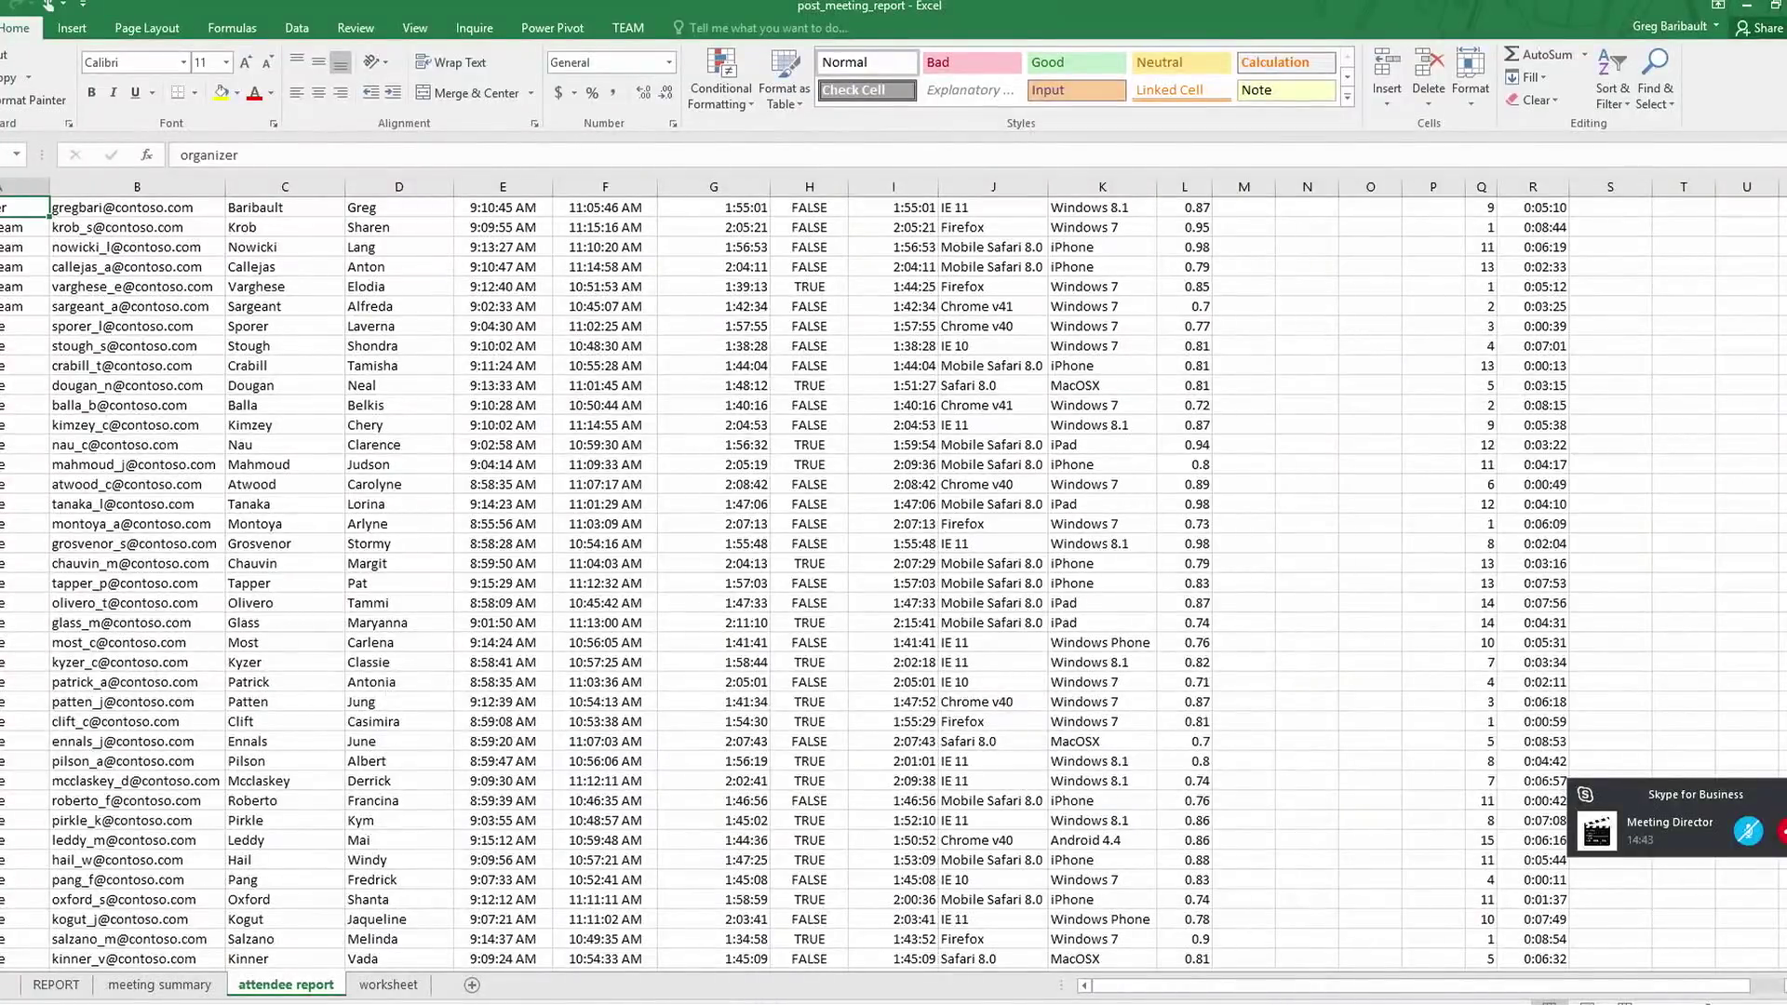
- In the post_meeting_report workbook in Excel, review the attendee report, and the REPORT sheet's join times, device use, meeting statistics and roster
scroll(894, 578, "down", 20)
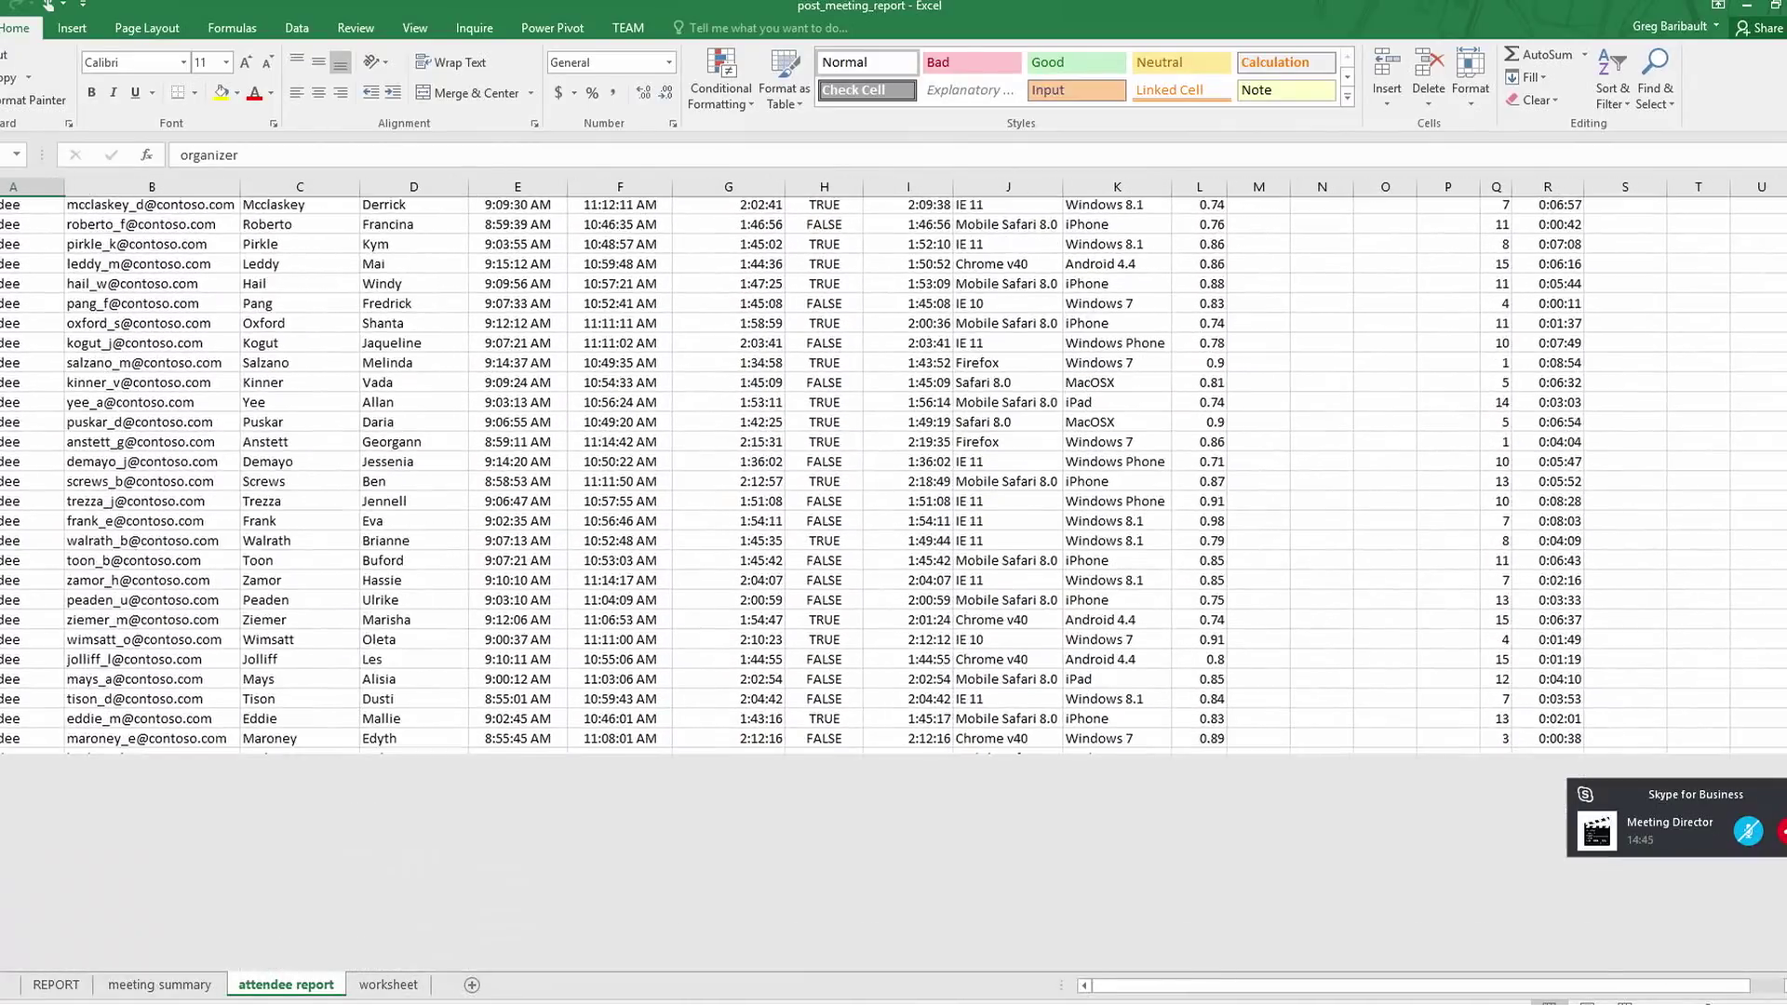
scroll(894, 577, "down", 2)
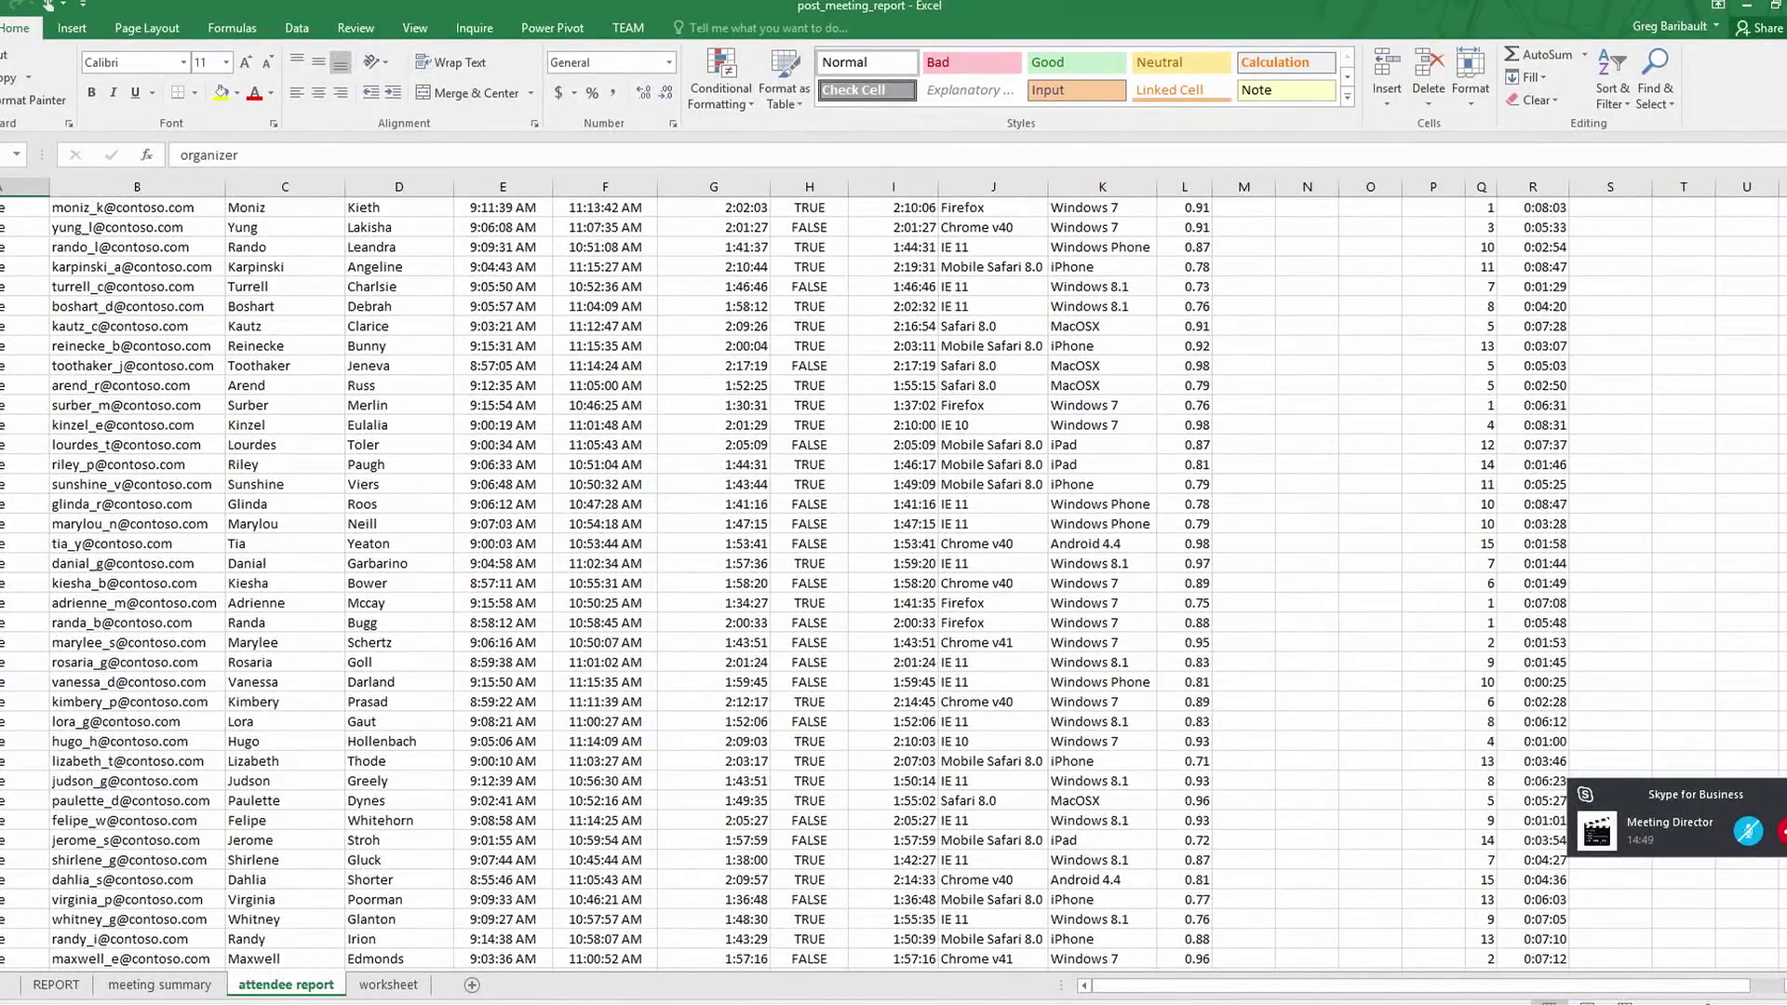
key("ctrl+Page_Up")
key("ctrl+Page_Up")
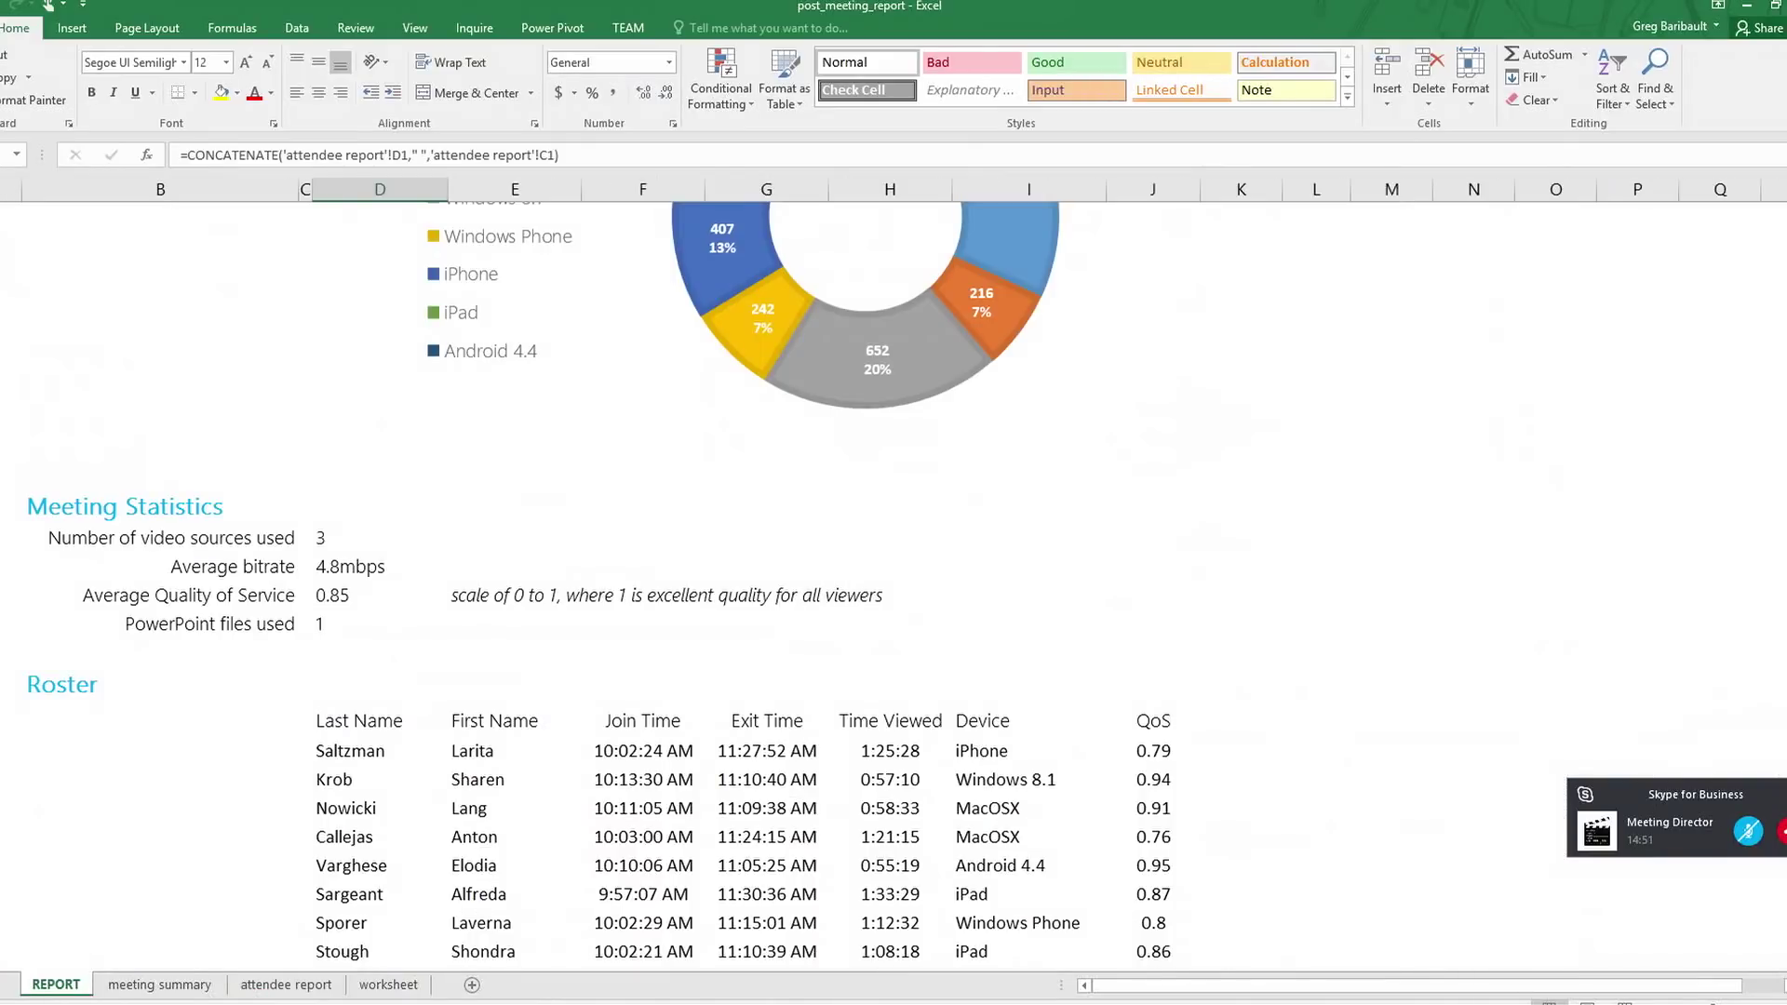
scroll(894, 578, "up", 14)
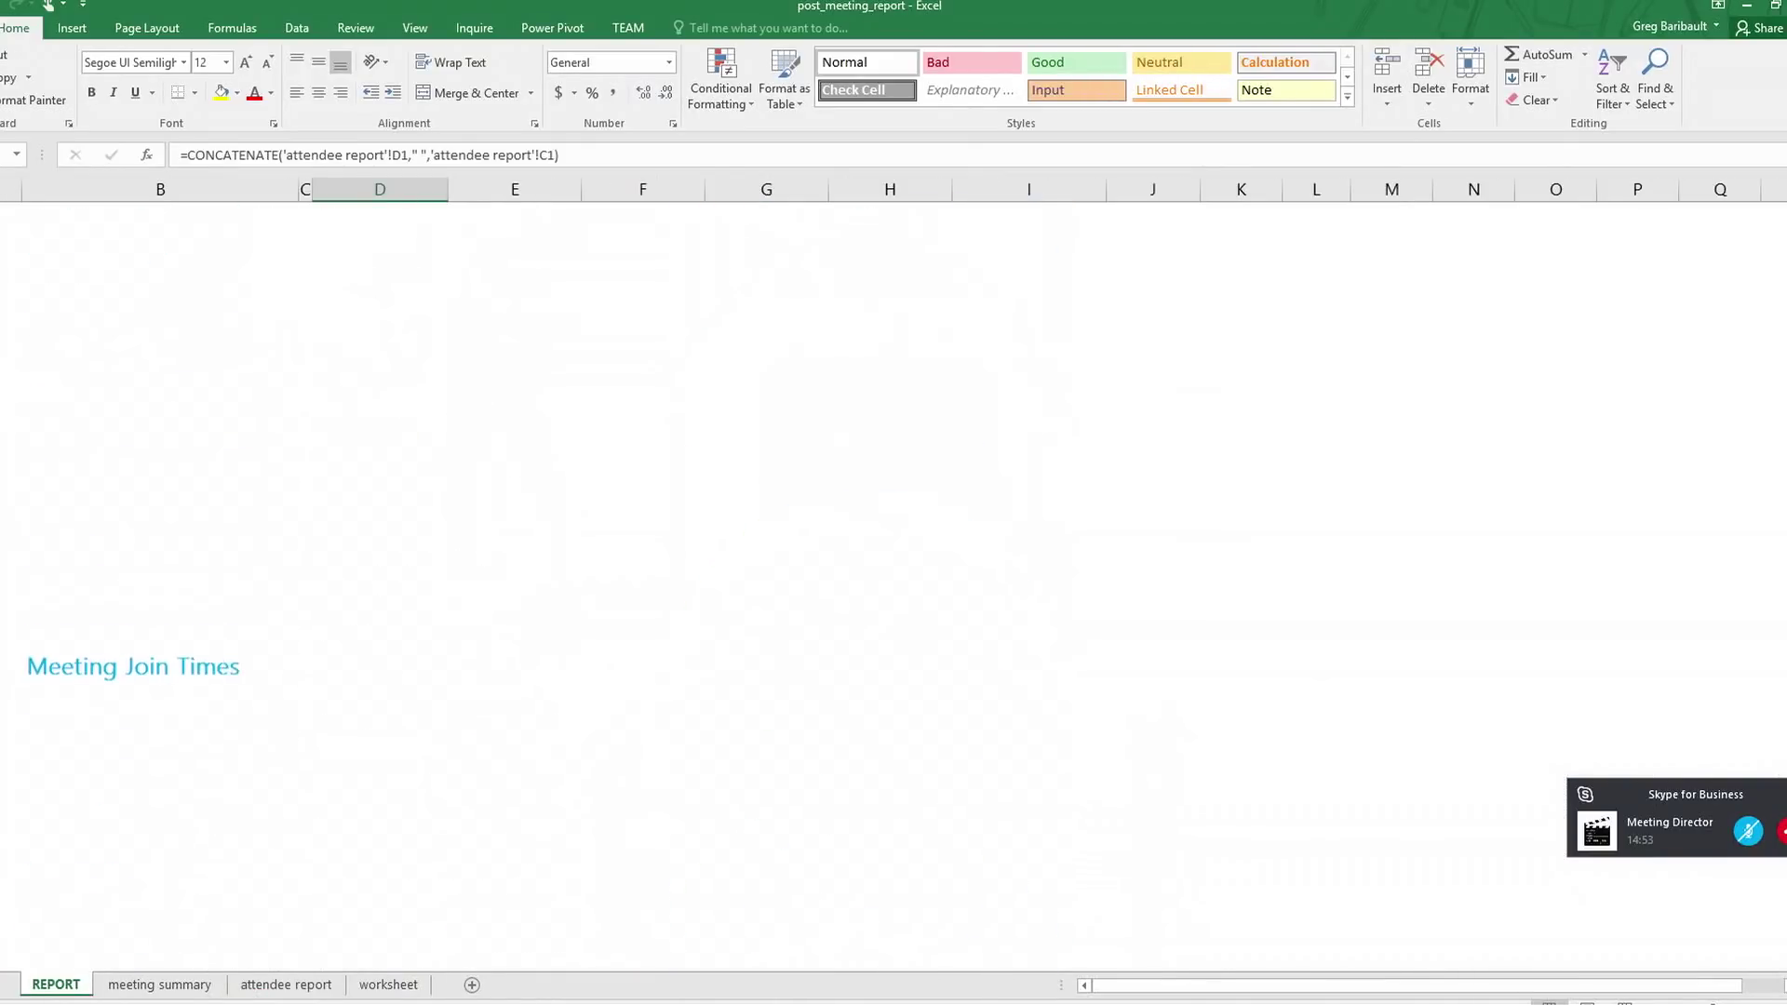
scroll(893, 577, "down", 5)
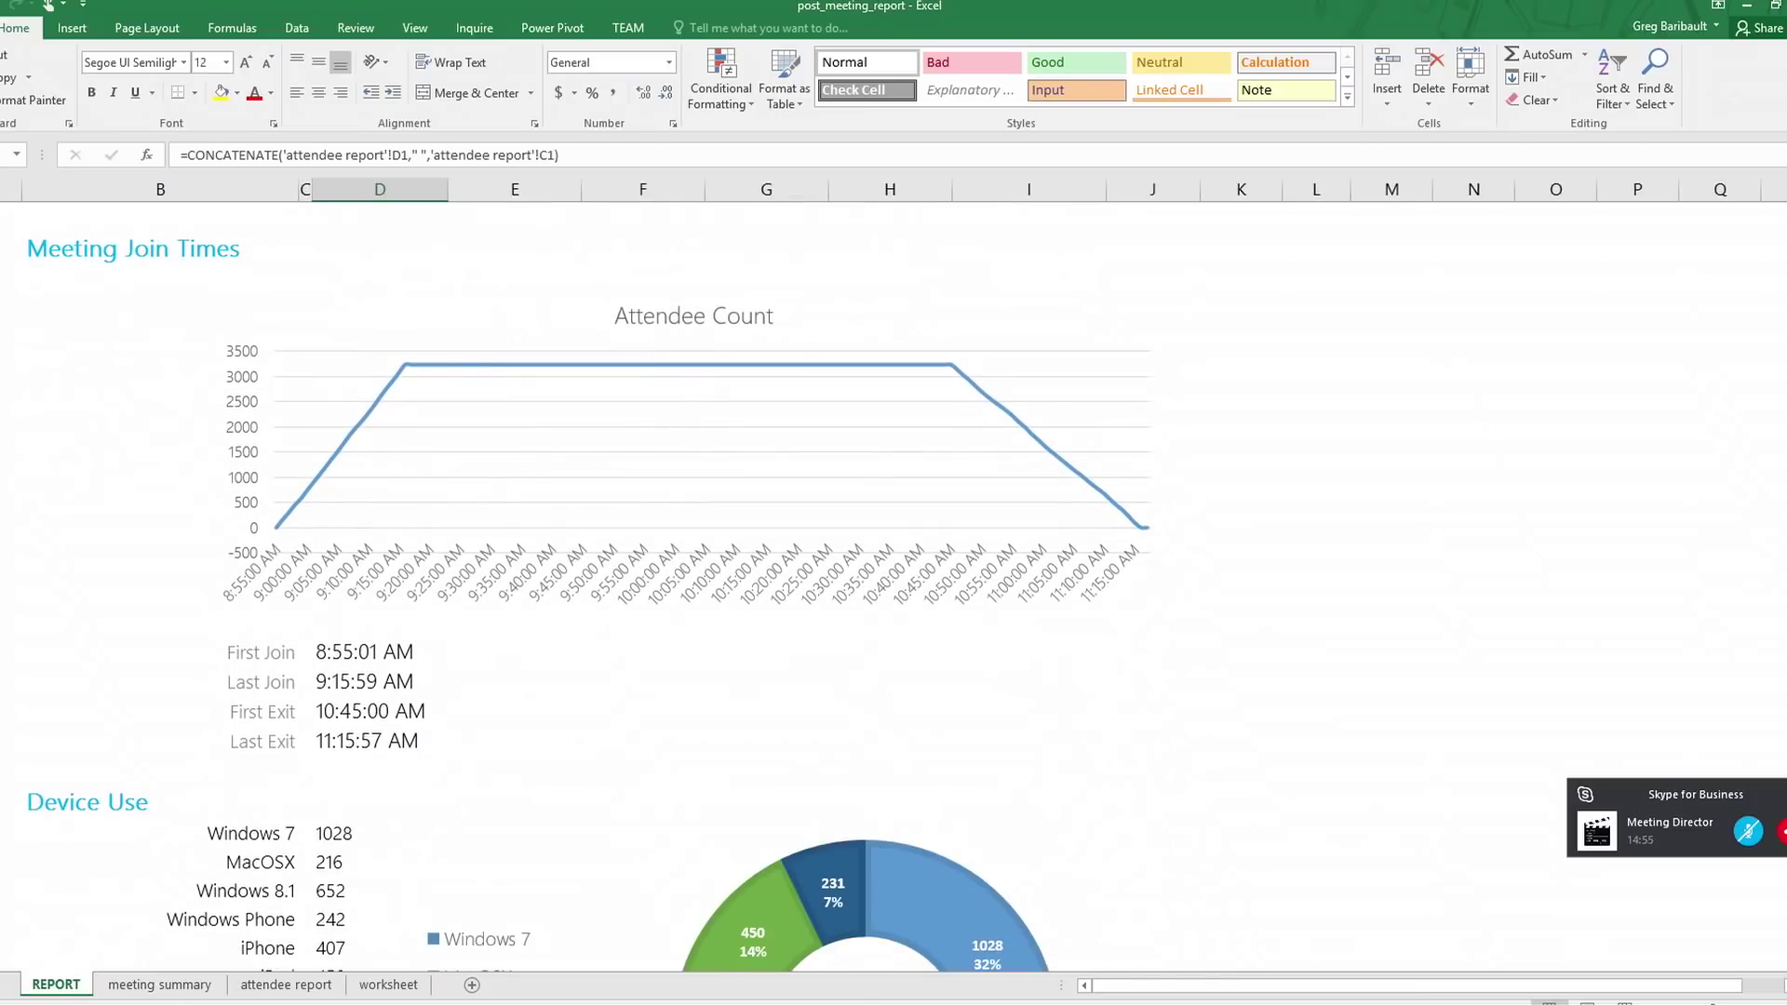
scroll(894, 577, "up", 6)
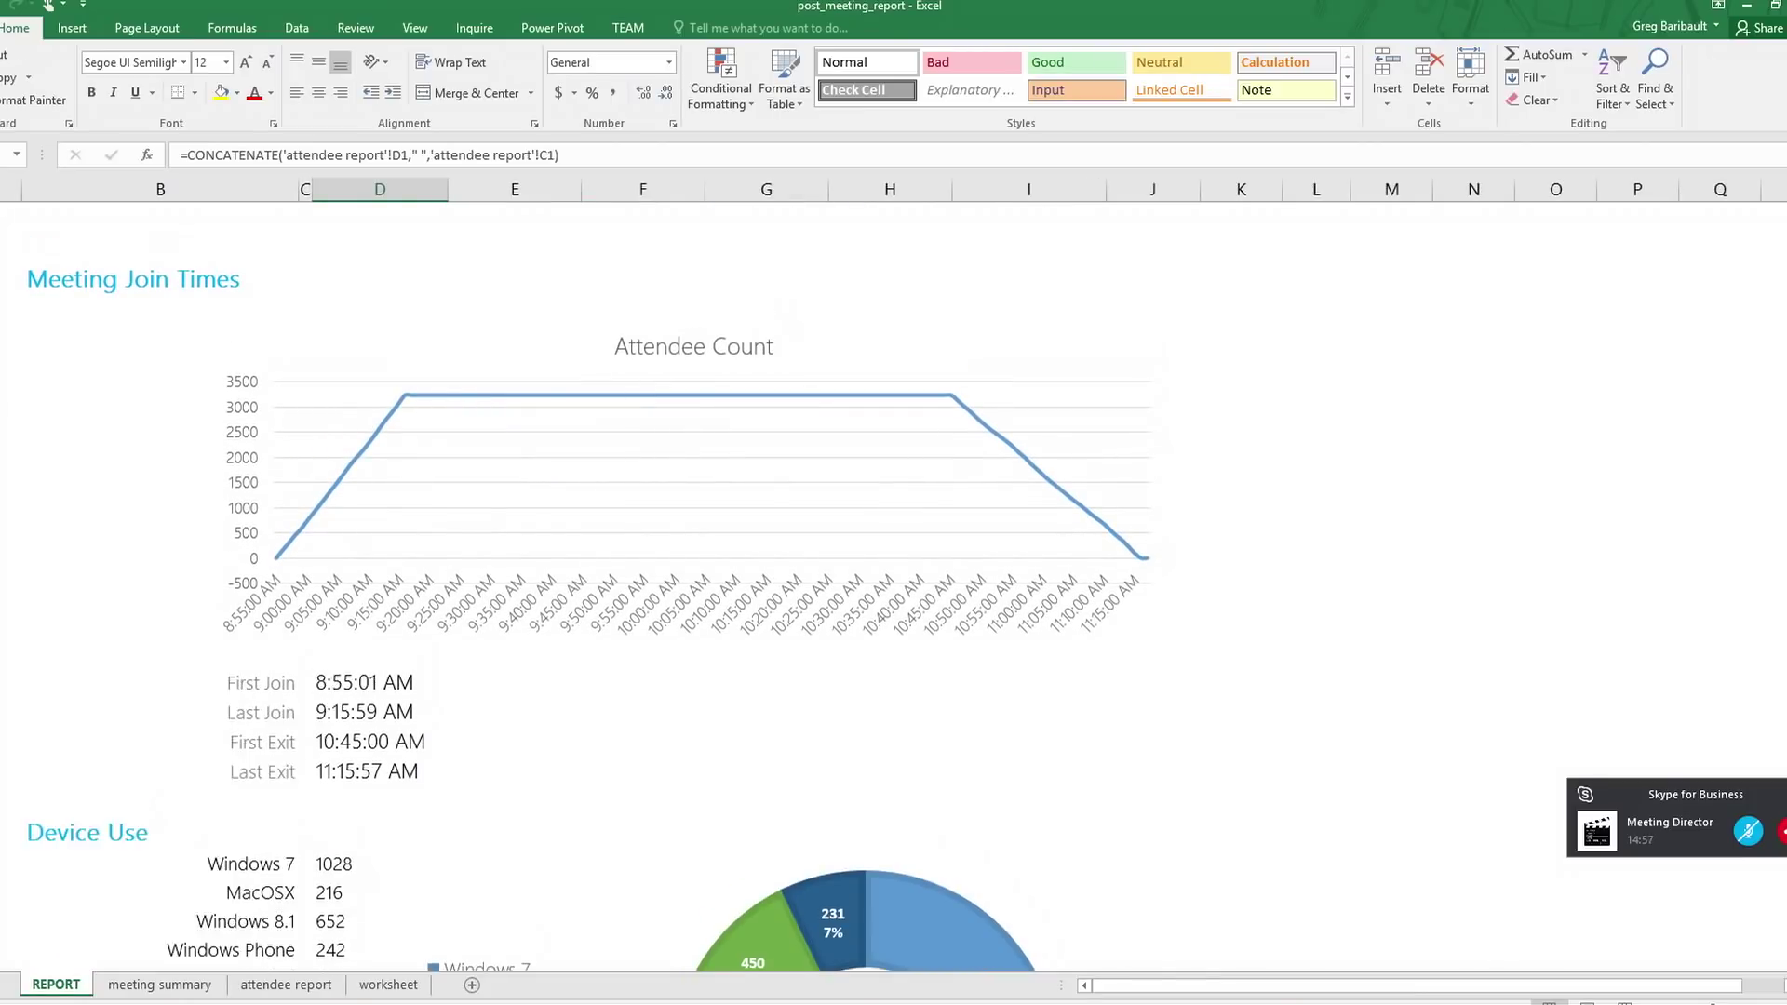
scroll(894, 577, "down", 10)
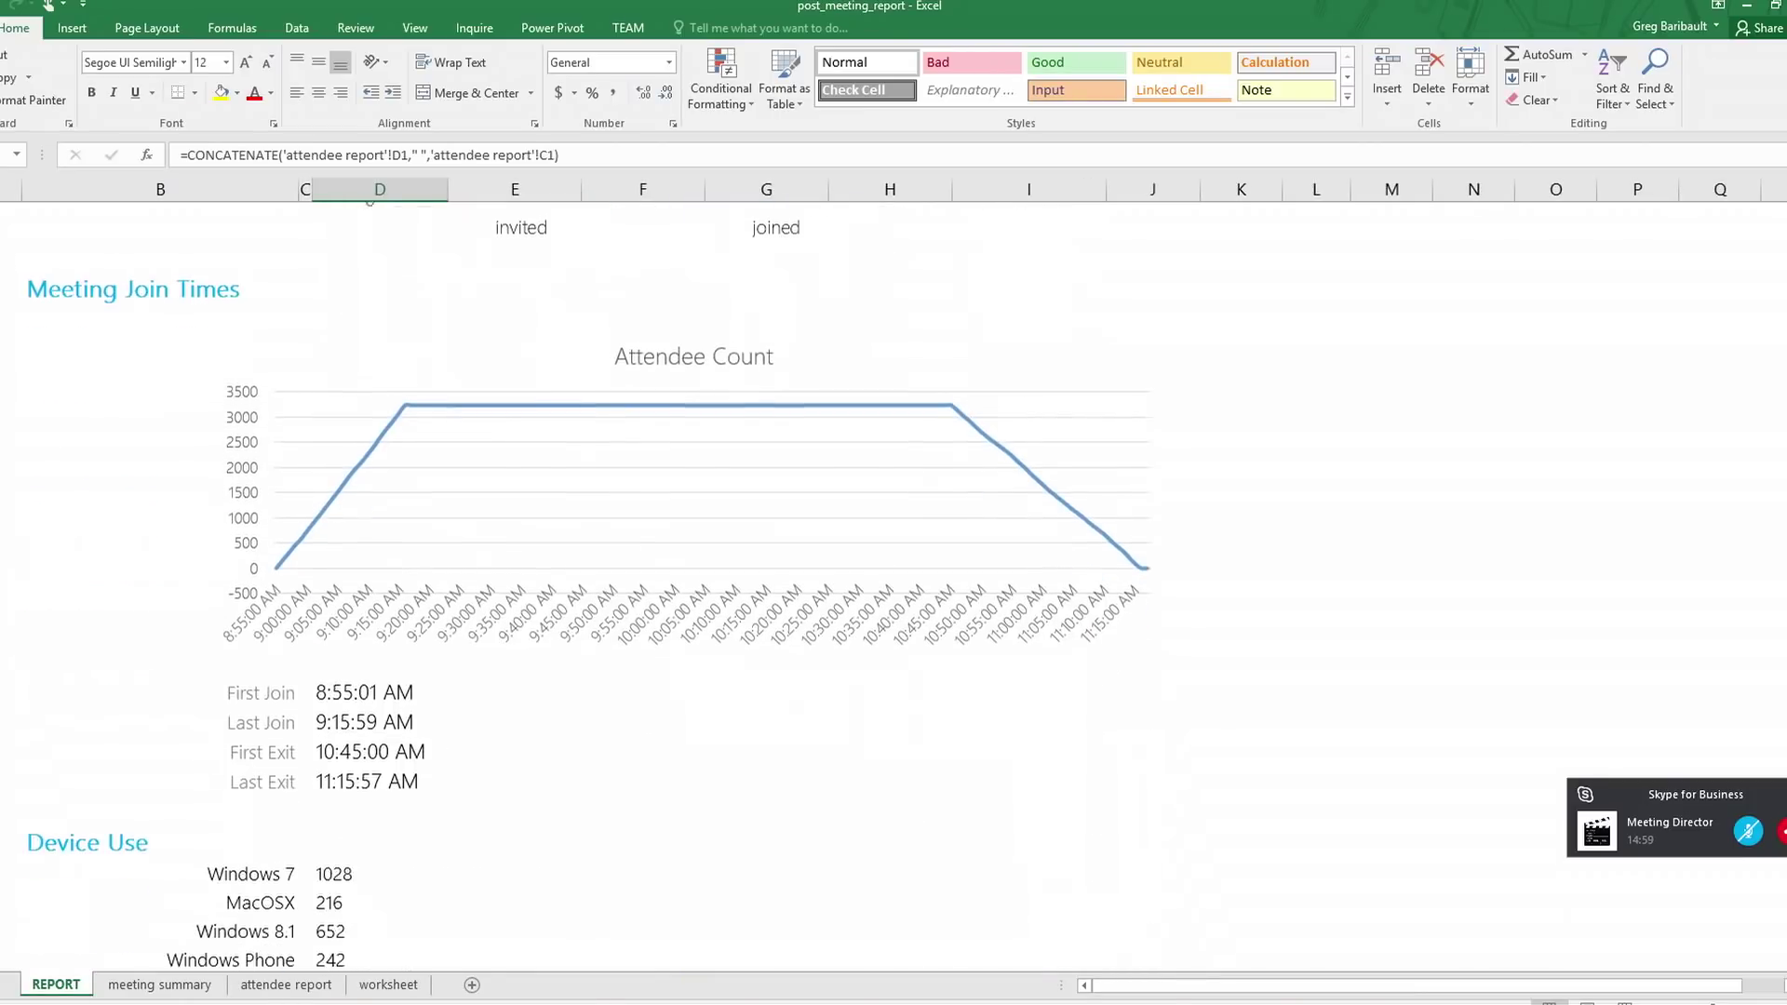
scroll(894, 578, "down", 2)
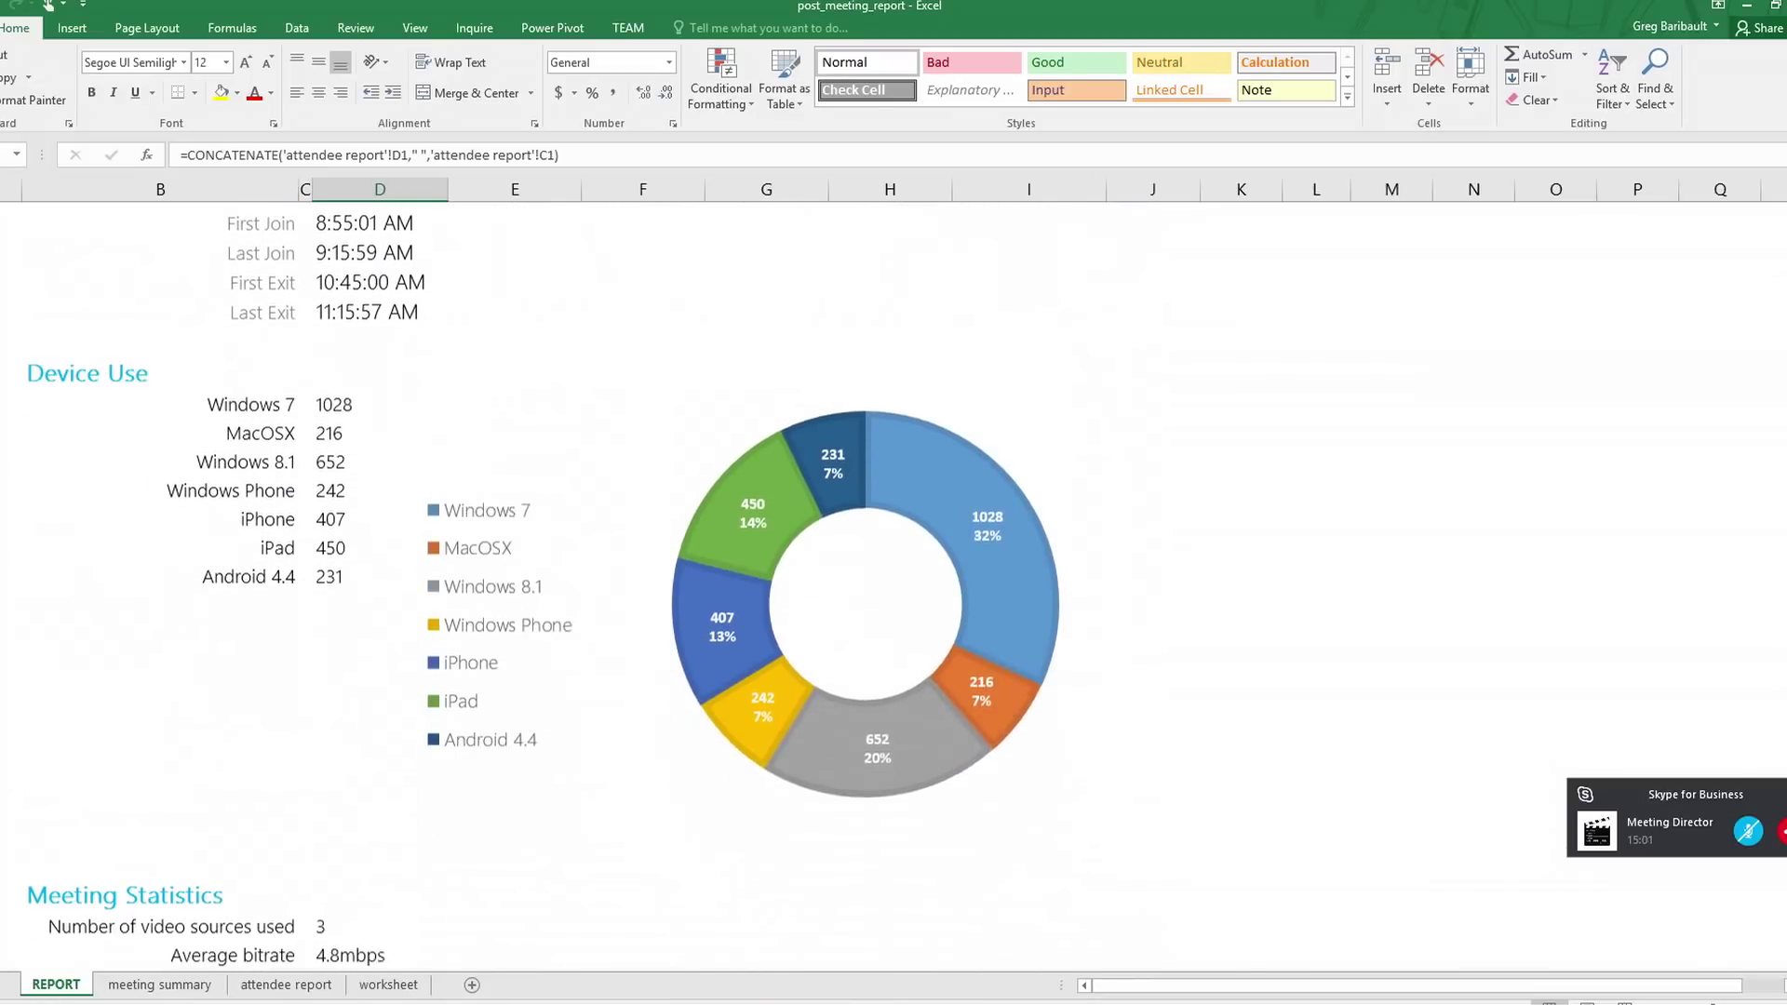
scroll(893, 577, "down", 5)
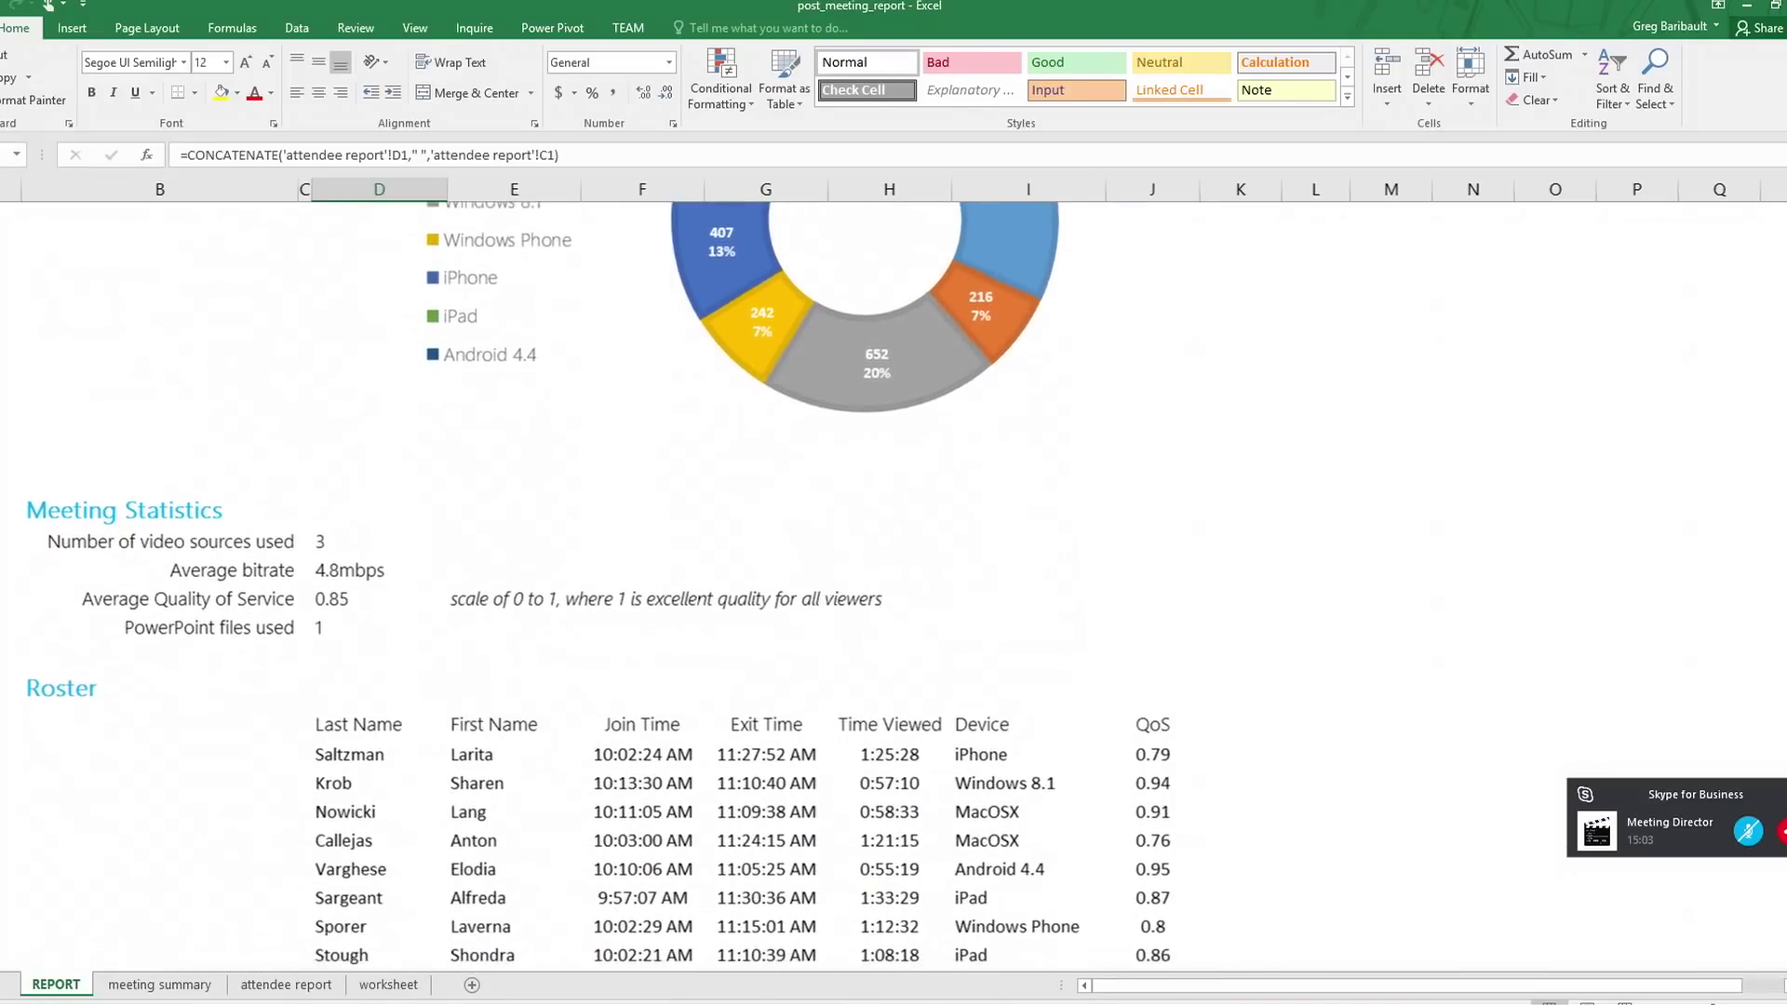
scroll(894, 577, "down", 5)
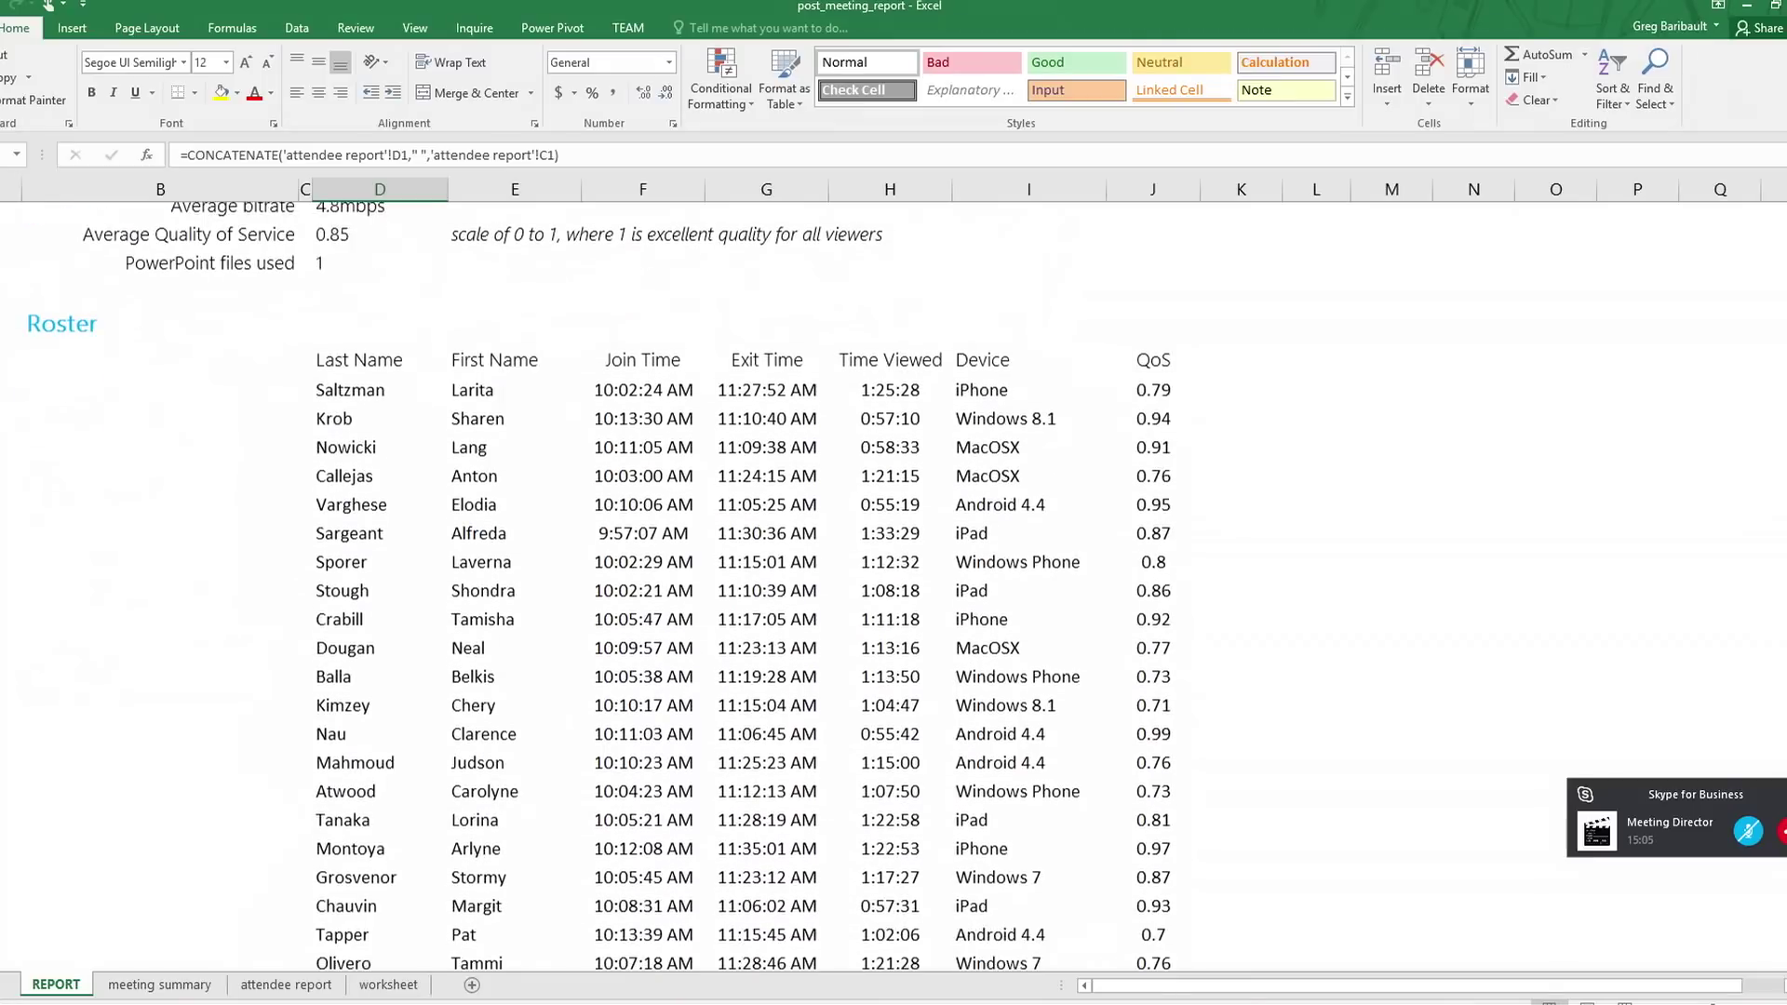